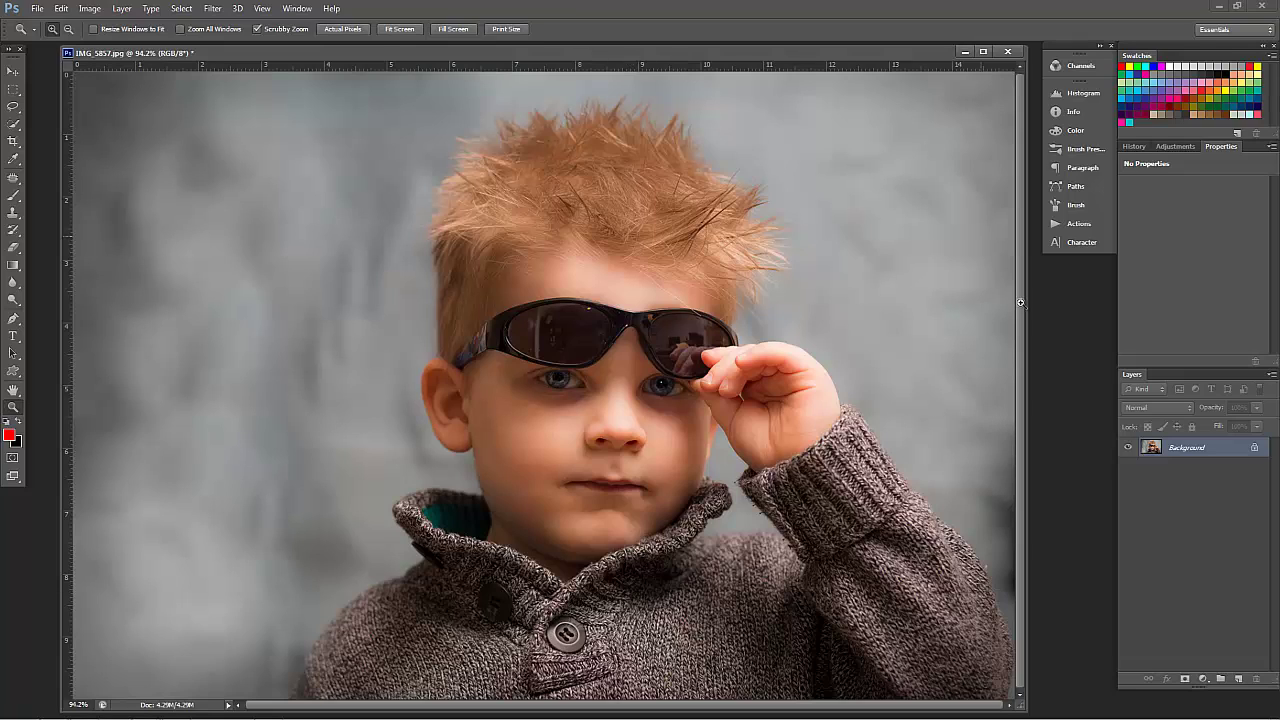
Duplicate the Background layer and open the copy in the Topaz Clean 3 filter.
{"action": "key", "text": "ctrl+j"}
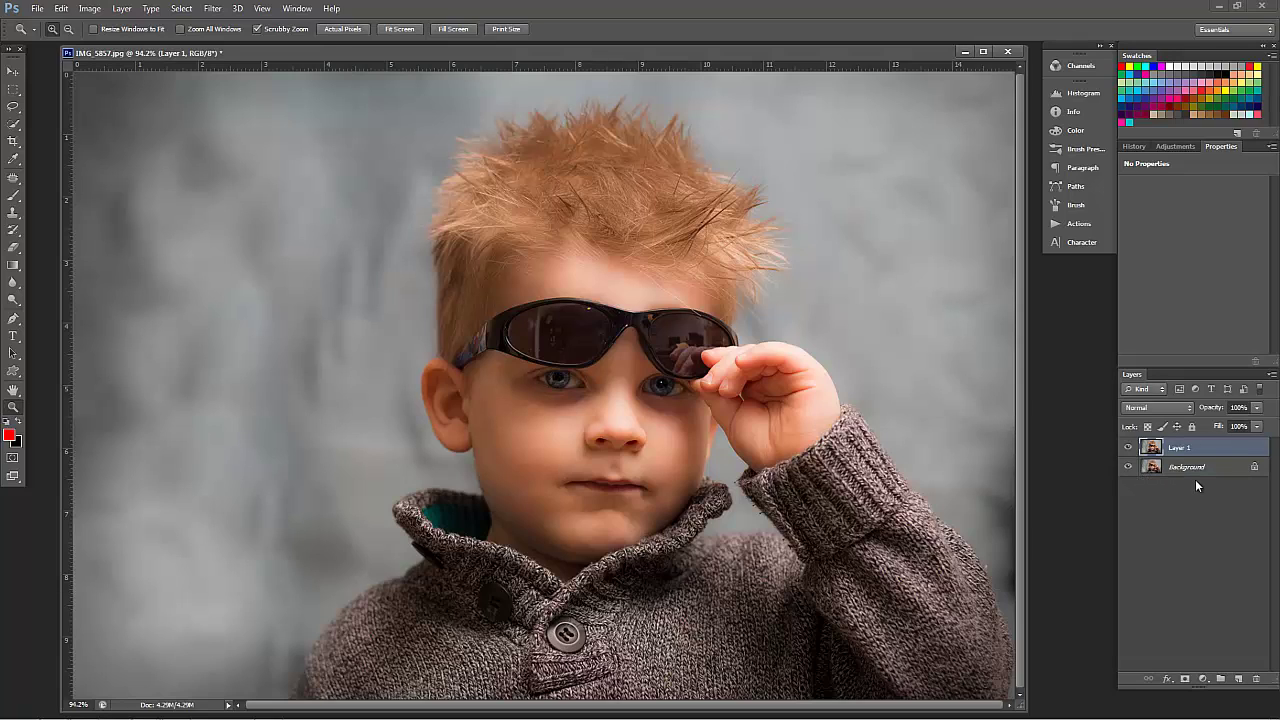
{"action": "left_click", "coordinate": [224, 9]}
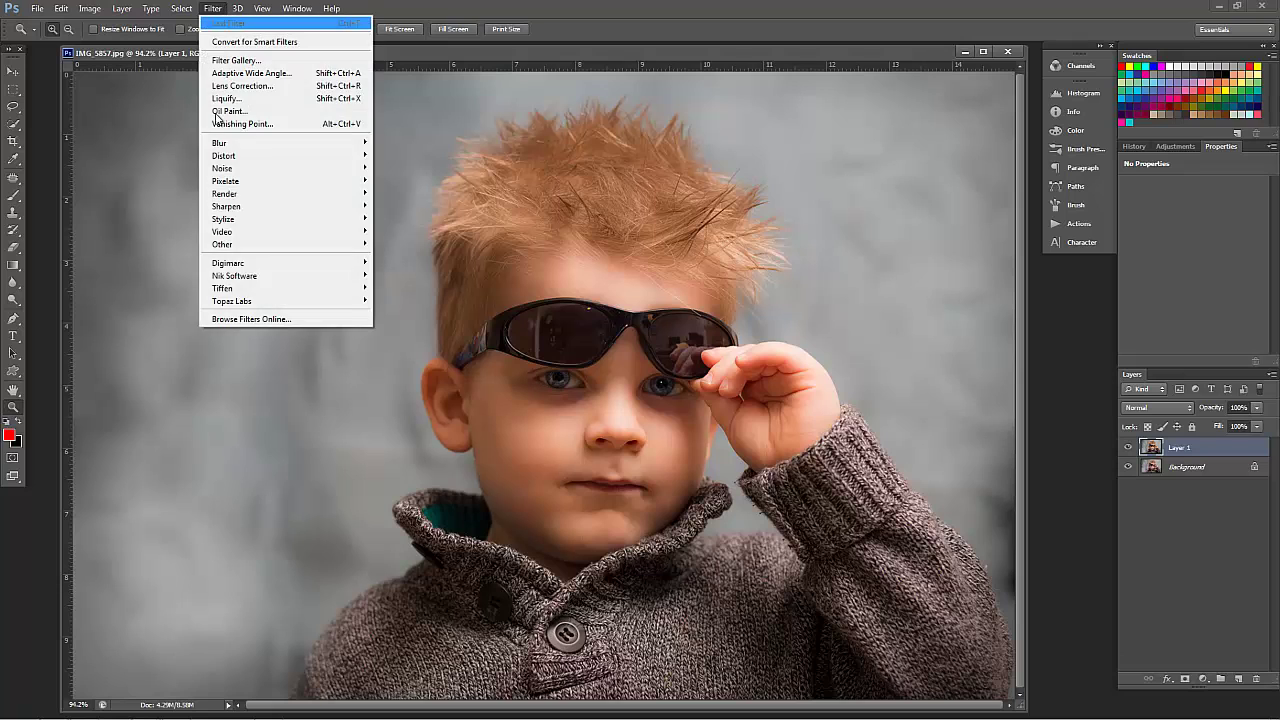
{"action": "mouse_move", "coordinate": [220, 302]}
{"action": "left_click", "coordinate": [150, 352]}
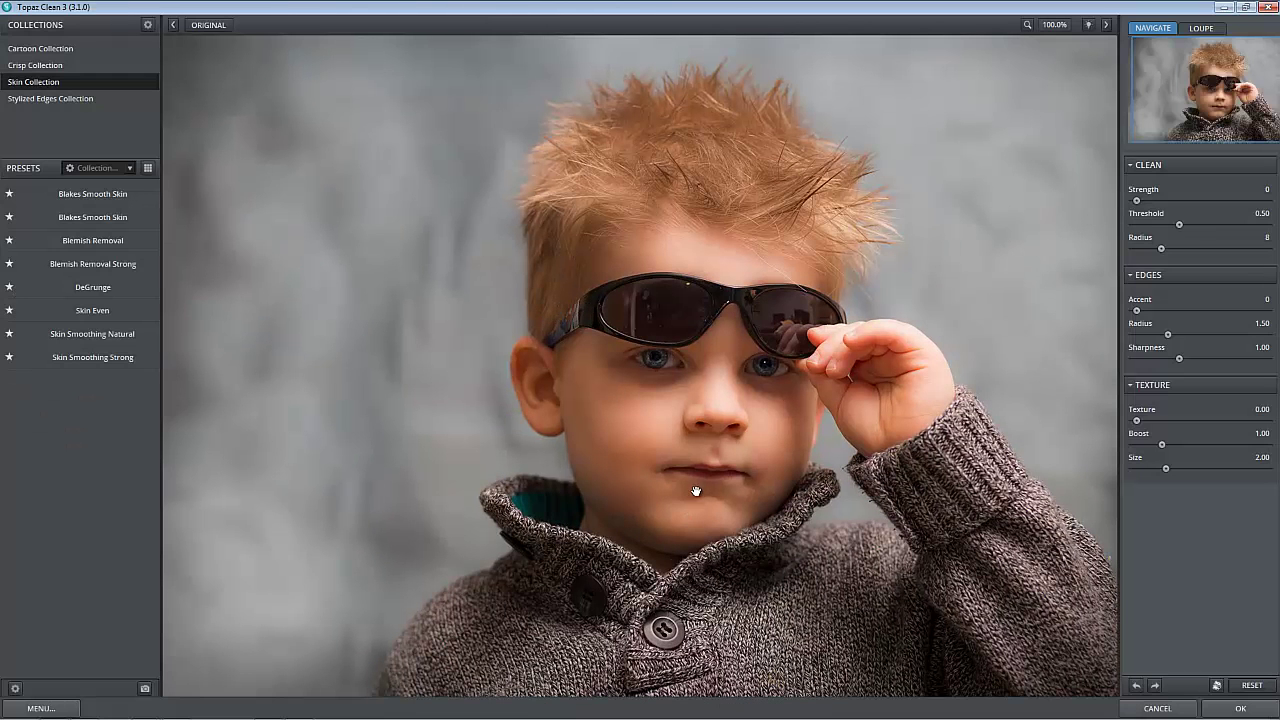
Browse the Cartoon, Crisp, Skin and Stylized Edges preset collections and return to the Skin Collection.
{"action": "left_click", "coordinate": [41, 52]}
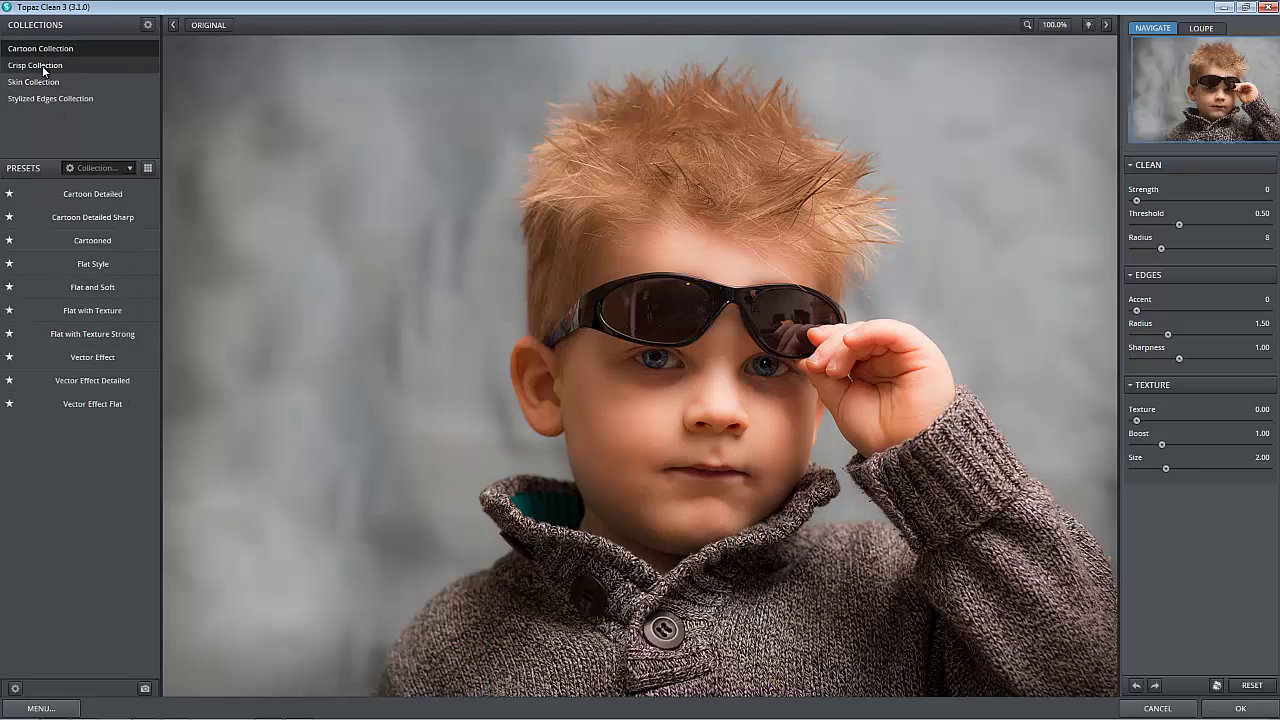
{"action": "left_click", "coordinate": [44, 66]}
{"action": "left_click", "coordinate": [35, 84]}
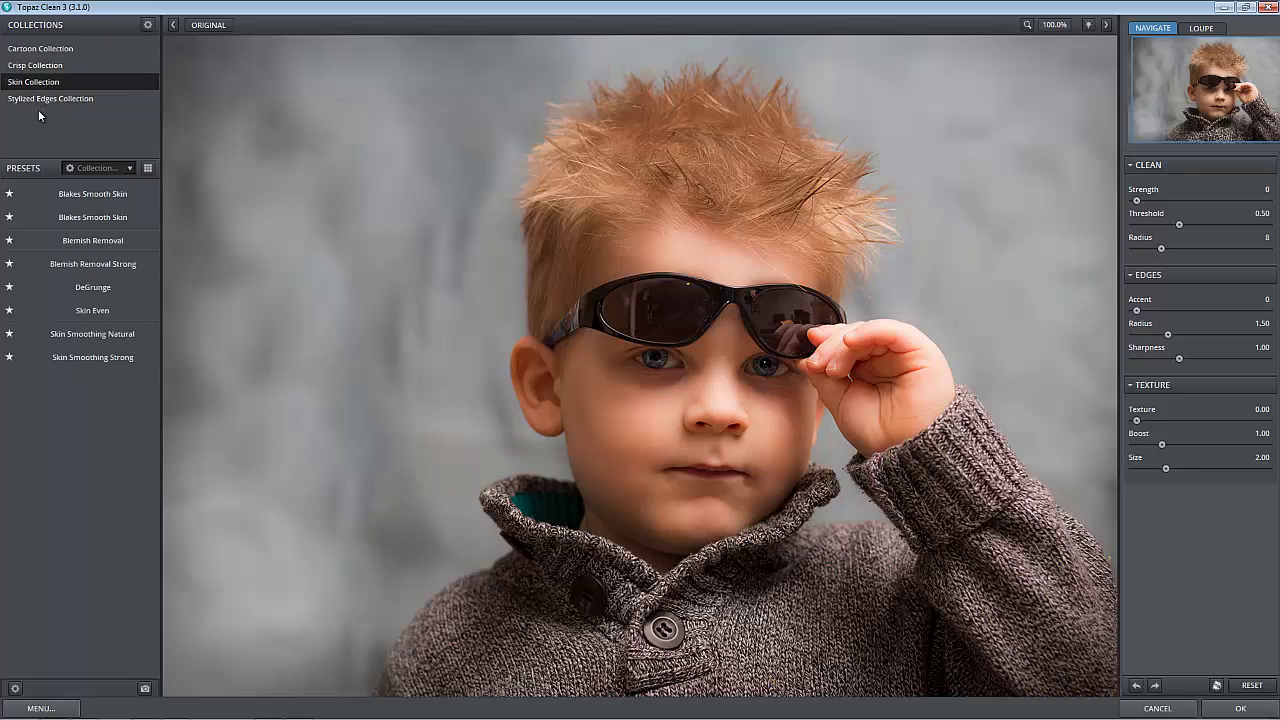
{"action": "left_click", "coordinate": [42, 100]}
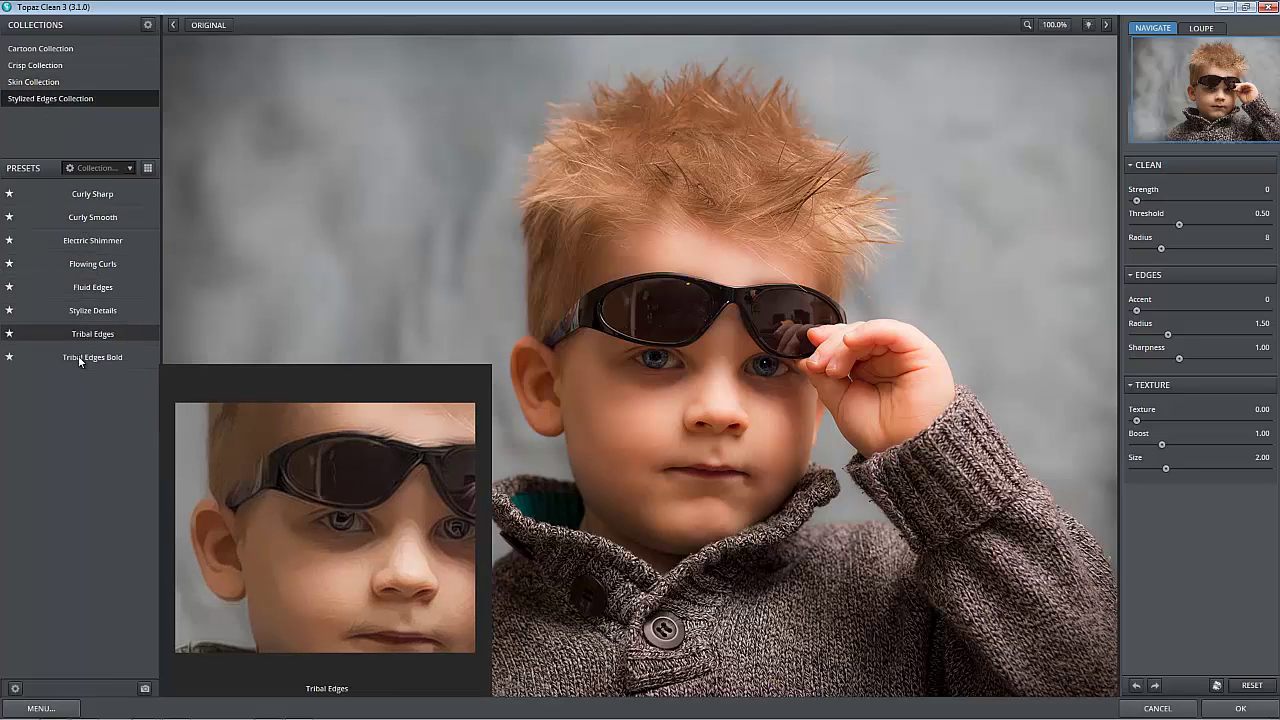
{"action": "left_click", "coordinate": [44, 82]}
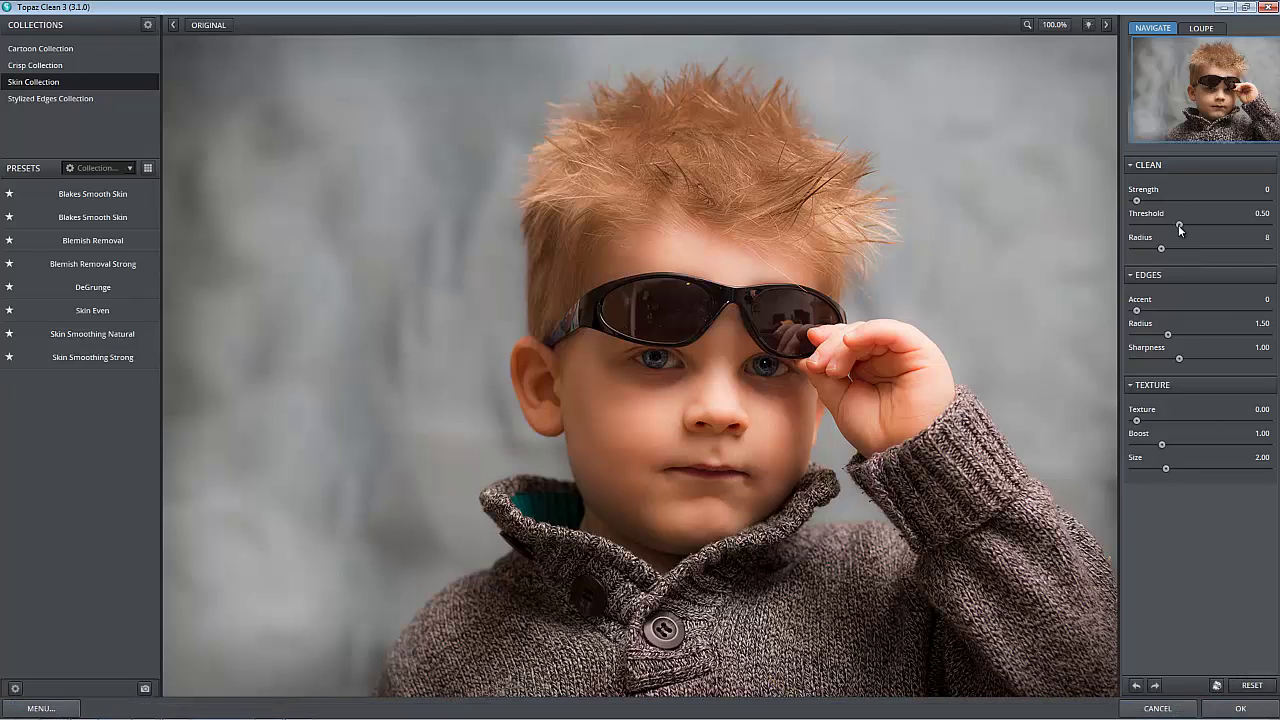
Lower the Clean threshold to 0.00 and radius to 4, edge radius to 0.70 and sharpness to 0.00, texture boost to 0.25 and size to 0.80.
{"action": "left_click_drag", "start_coordinate": [1180, 226], "coordinate": [1008, 228]}
{"action": "left_click_drag", "start_coordinate": [1161, 248], "coordinate": [1134, 249]}
{"action": "left_click_drag", "start_coordinate": [1167, 334], "coordinate": [1089, 345]}
{"action": "left_click_drag", "start_coordinate": [1179, 358], "coordinate": [1094, 363]}
{"action": "left_click_drag", "start_coordinate": [1161, 444], "coordinate": [1128, 470]}
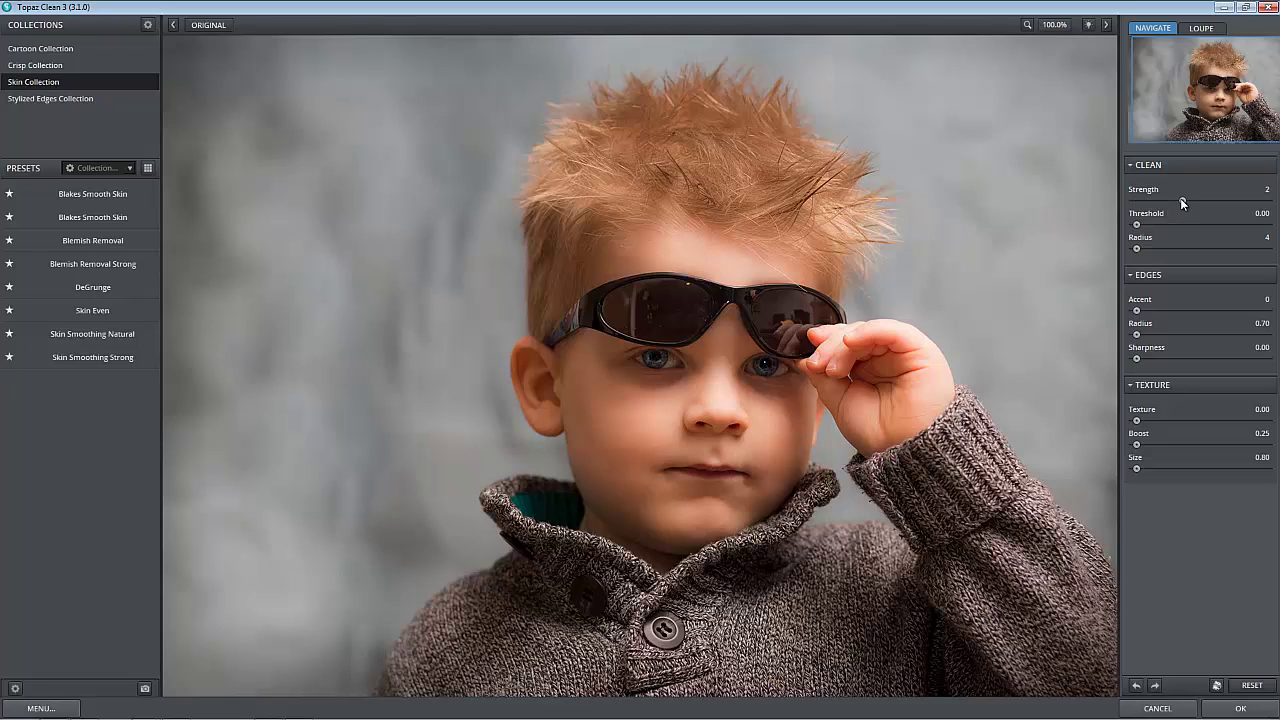
Try a Clean strength of 8 with a threshold of 0.92 on the portrait.
{"action": "left_click_drag", "start_coordinate": [1153, 205], "coordinate": [1137, 203]}
{"action": "left_click_drag", "start_coordinate": [1136, 200], "coordinate": [1264, 200]}
{"action": "mouse_move", "coordinate": [1265, 202]}
{"action": "left_mouse_down"}
{"action": "mouse_move", "coordinate": [1199, 203]}
{"action": "mouse_move", "coordinate": [1265, 201]}
{"action": "left_mouse_up"}
{"action": "left_click_drag", "start_coordinate": [1137, 224], "coordinate": [1214, 224]}
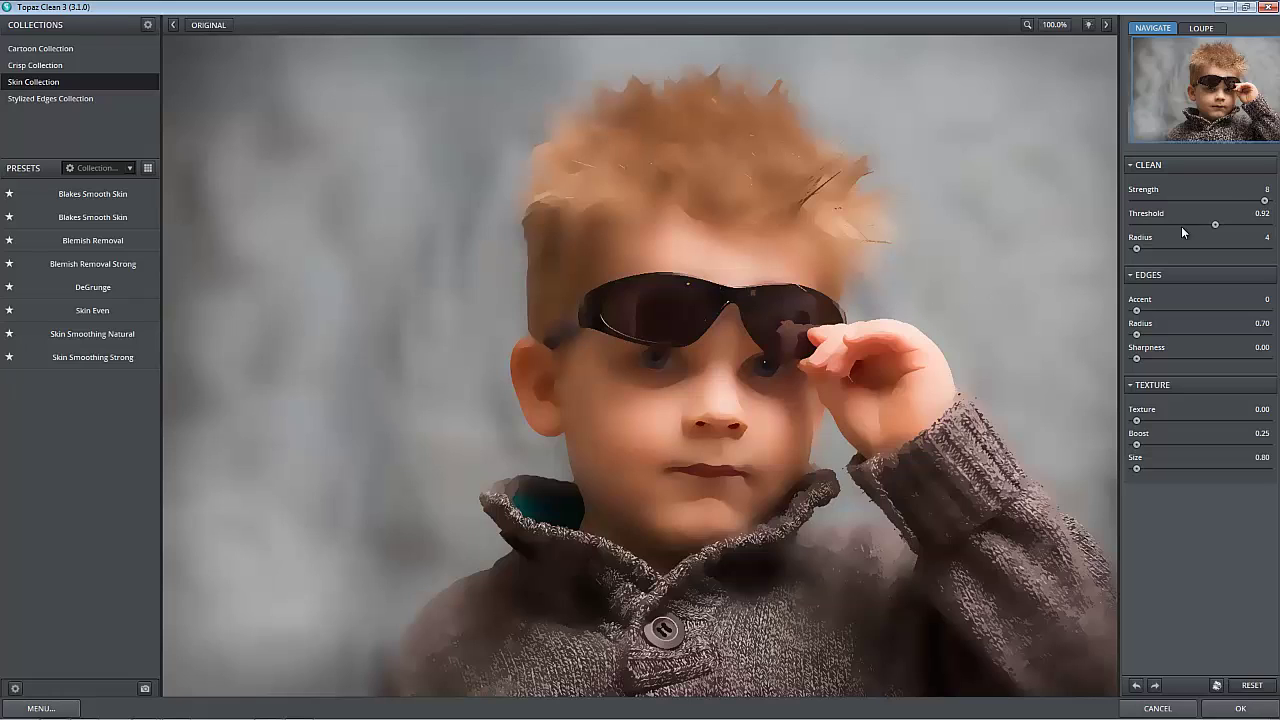
Set the Clean strength to 1, the threshold to 0.60 and the radius to 24.
{"action": "left_click_drag", "start_coordinate": [1265, 203], "coordinate": [1158, 210]}
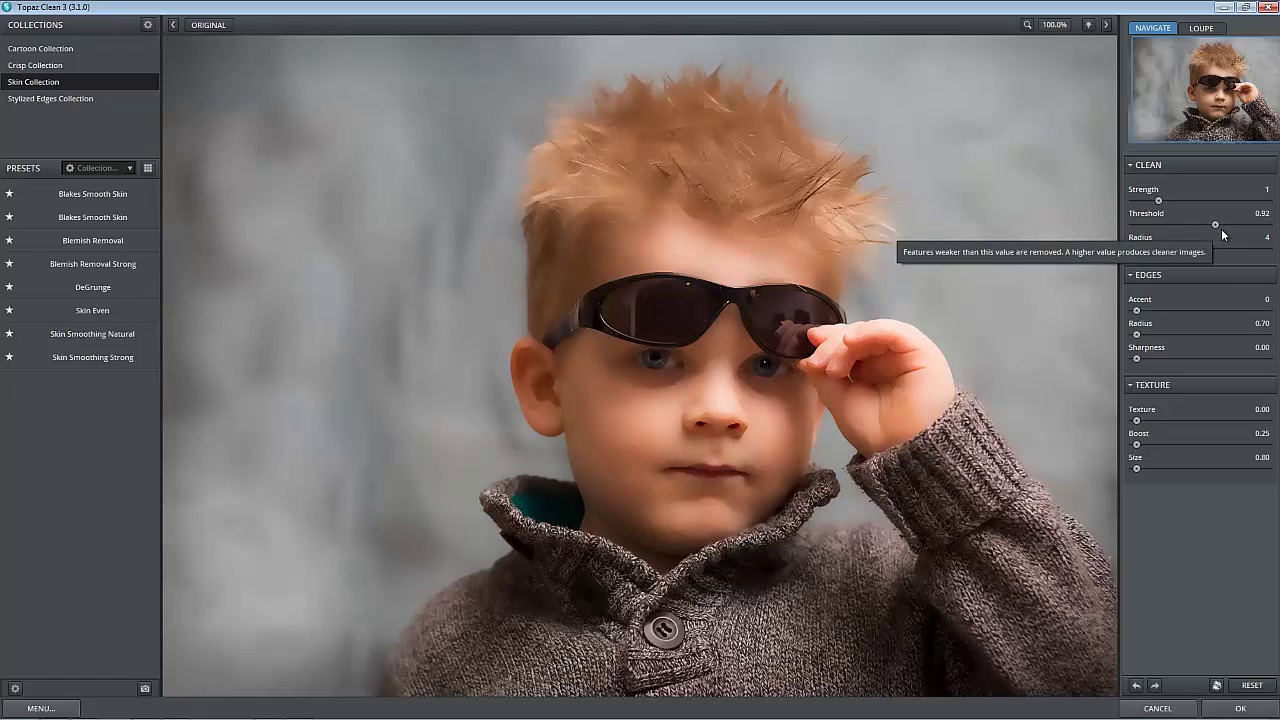
{"action": "left_click_drag", "start_coordinate": [1214, 224], "coordinate": [1189, 224]}
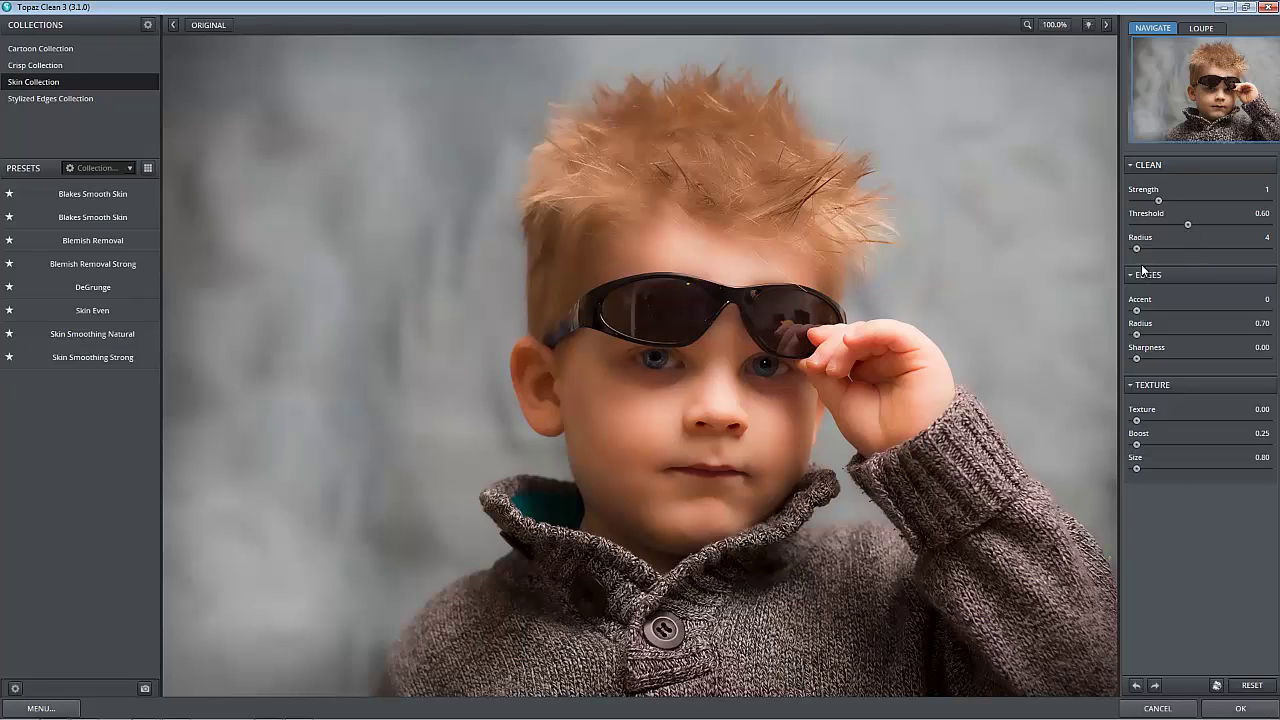
{"action": "left_click_drag", "start_coordinate": [1137, 249], "coordinate": [1267, 256]}
Bring back skin texture on the face with Texture 0.43, Boost 1.62 and Size 2.62.
{"action": "left_click", "coordinate": [1027, 24]}
{"action": "left_click", "coordinate": [1055, 24]}
{"action": "left_click", "coordinate": [1059, 68]}
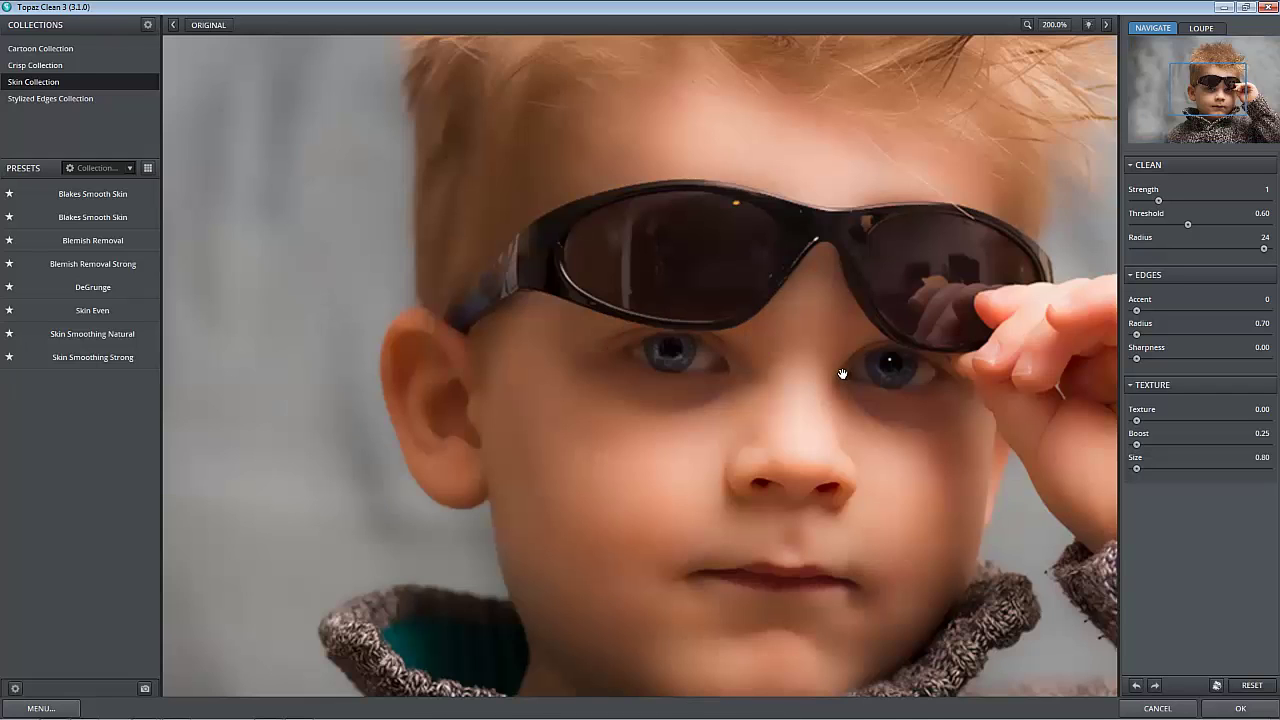
{"action": "left_click_drag", "start_coordinate": [857, 363], "coordinate": [786, 277]}
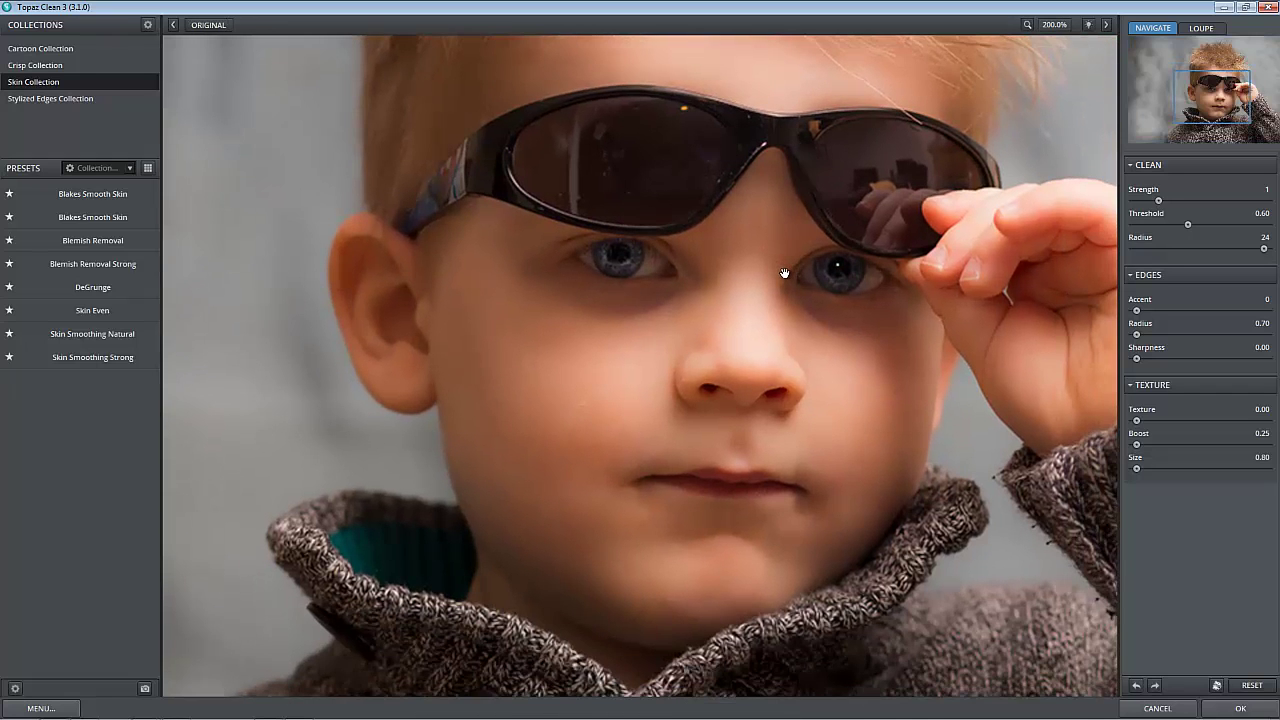
{"action": "left_click_drag", "start_coordinate": [944, 324], "coordinate": [878, 310]}
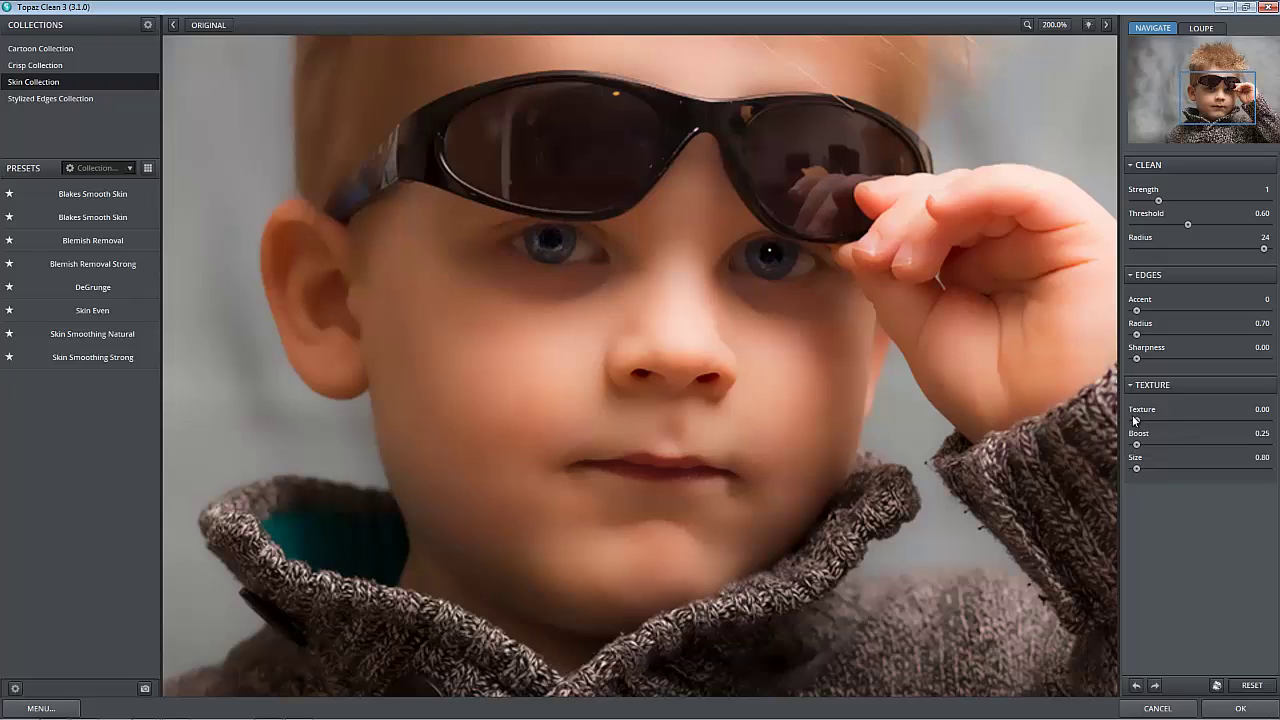
{"action": "left_click_drag", "start_coordinate": [1137, 421], "coordinate": [1193, 421]}
{"action": "left_click_drag", "start_coordinate": [1144, 446], "coordinate": [1238, 446]}
{"action": "left_click_drag", "start_coordinate": [1238, 446], "coordinate": [1266, 446]}
{"action": "left_click_drag", "start_coordinate": [1264, 447], "coordinate": [1229, 447]}
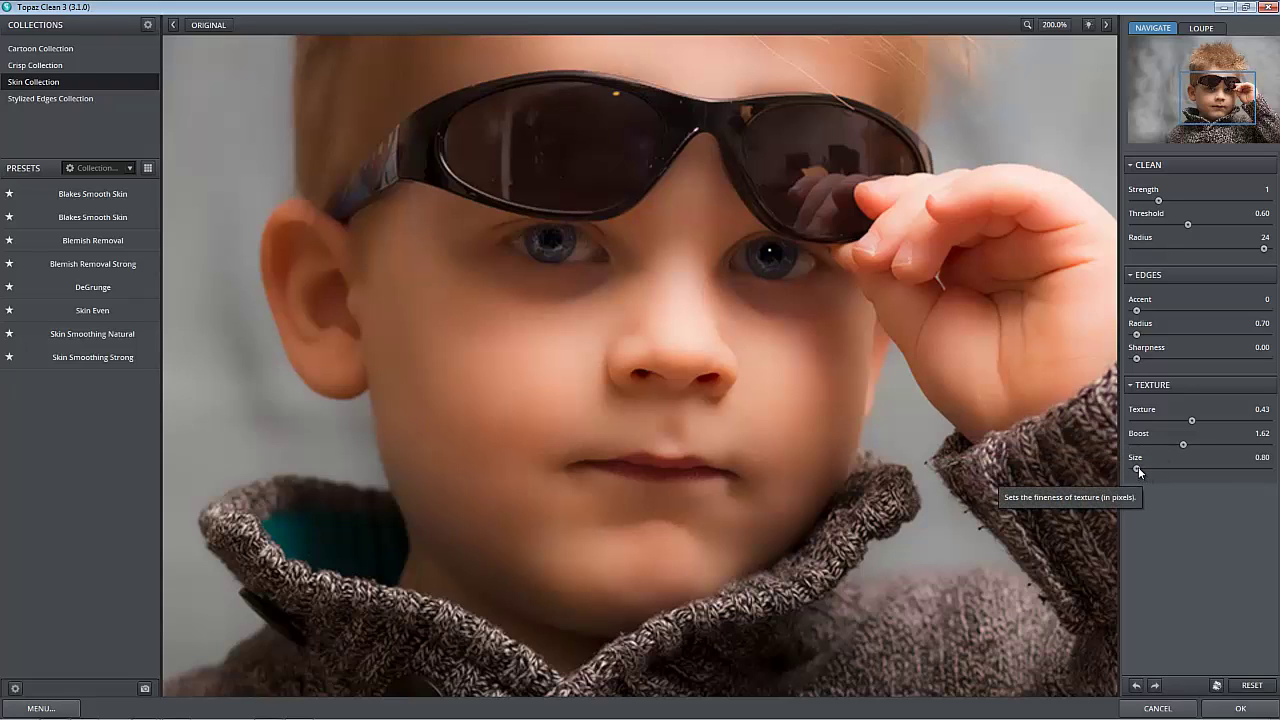
{"action": "left_click_drag", "start_coordinate": [1137, 469], "coordinate": [1200, 466]}
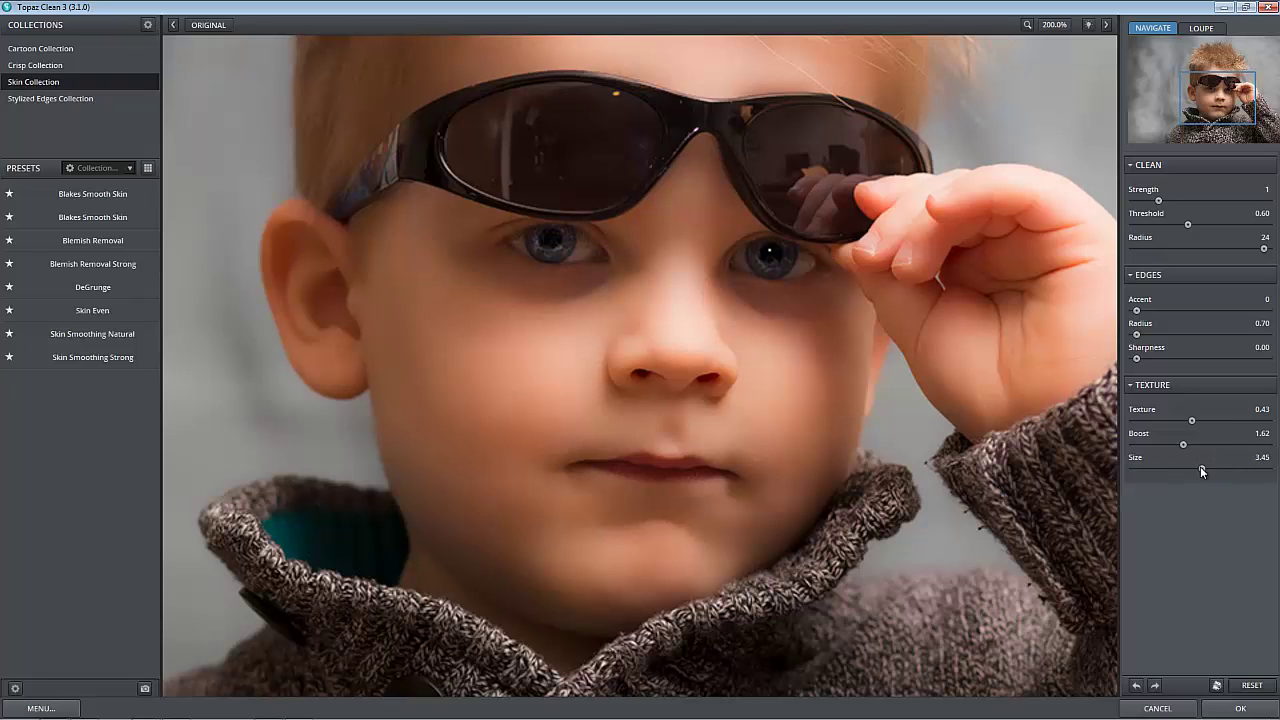
Compare the processed face with the original and reduce the Texture value to 0.35.
{"action": "left_click", "coordinate": [976, 457]}
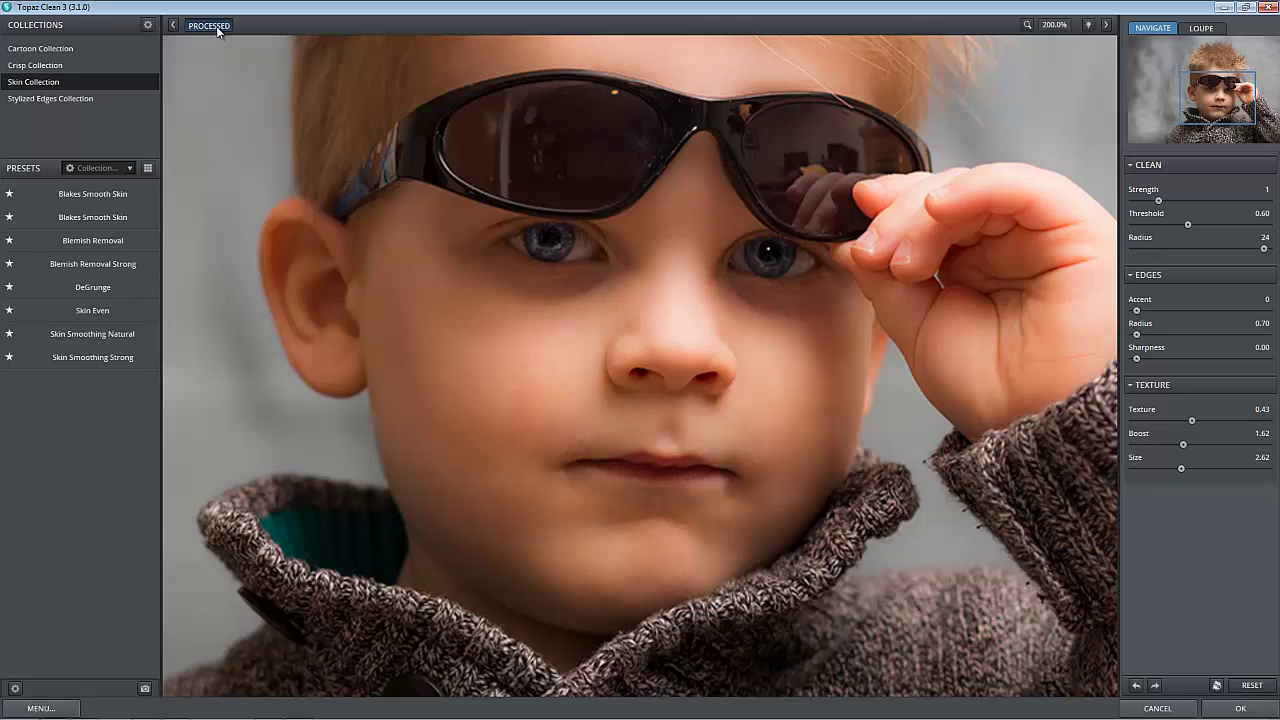
{"action": "left_click_drag", "start_coordinate": [583, 443], "coordinate": [607, 427]}
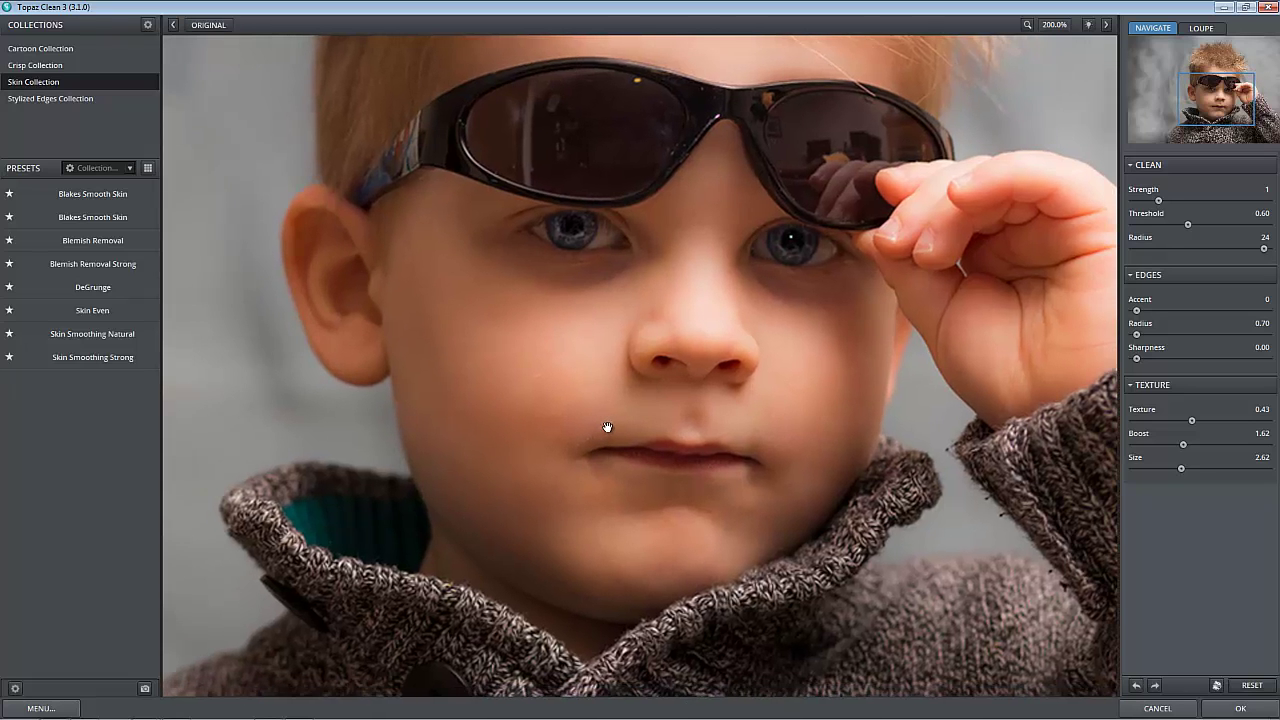
{"action": "left_click", "coordinate": [607, 427]}
{"action": "left_click", "coordinate": [655, 409]}
{"action": "left_click", "coordinate": [1178, 420]}
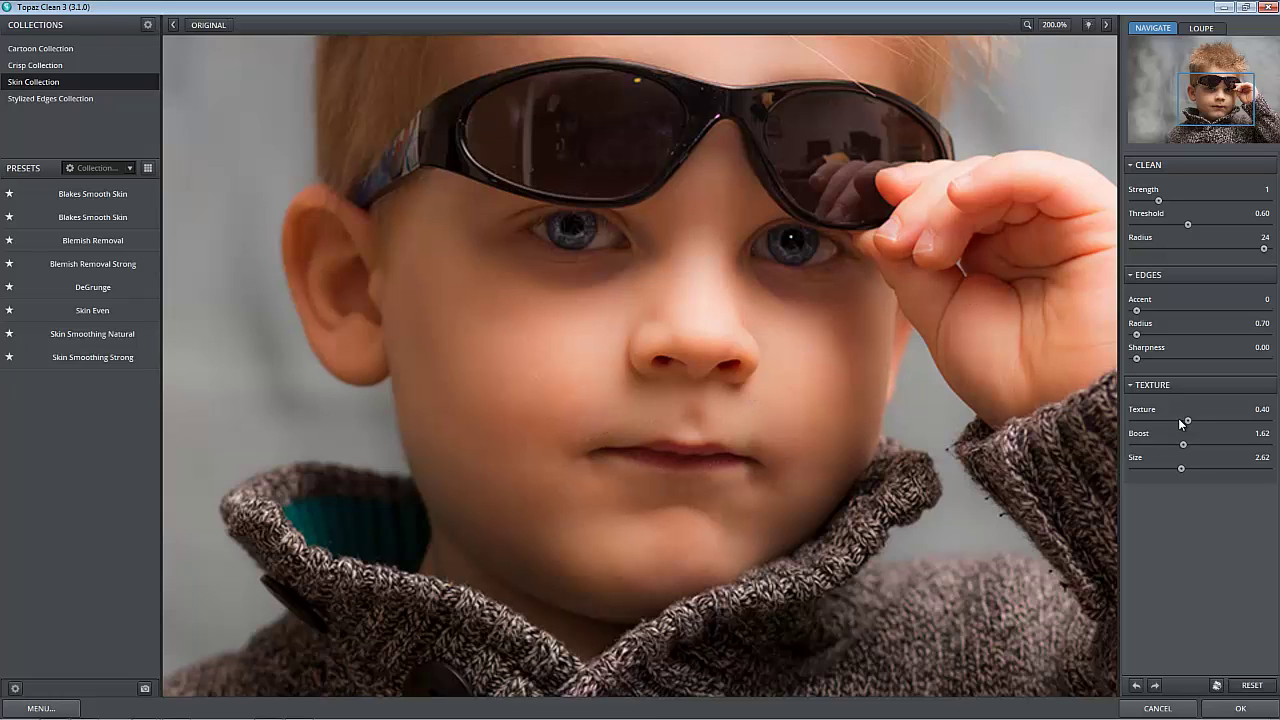
{"action": "left_click", "coordinate": [676, 403]}
{"action": "left_click", "coordinate": [676, 403]}
{"action": "left_click", "coordinate": [676, 403]}
{"action": "left_click", "coordinate": [690, 469]}
{"action": "left_click", "coordinate": [690, 469]}
Save the current settings as a new personal Smooth Skin preset in the Skin Collection.
{"action": "left_click", "coordinate": [16, 689]}
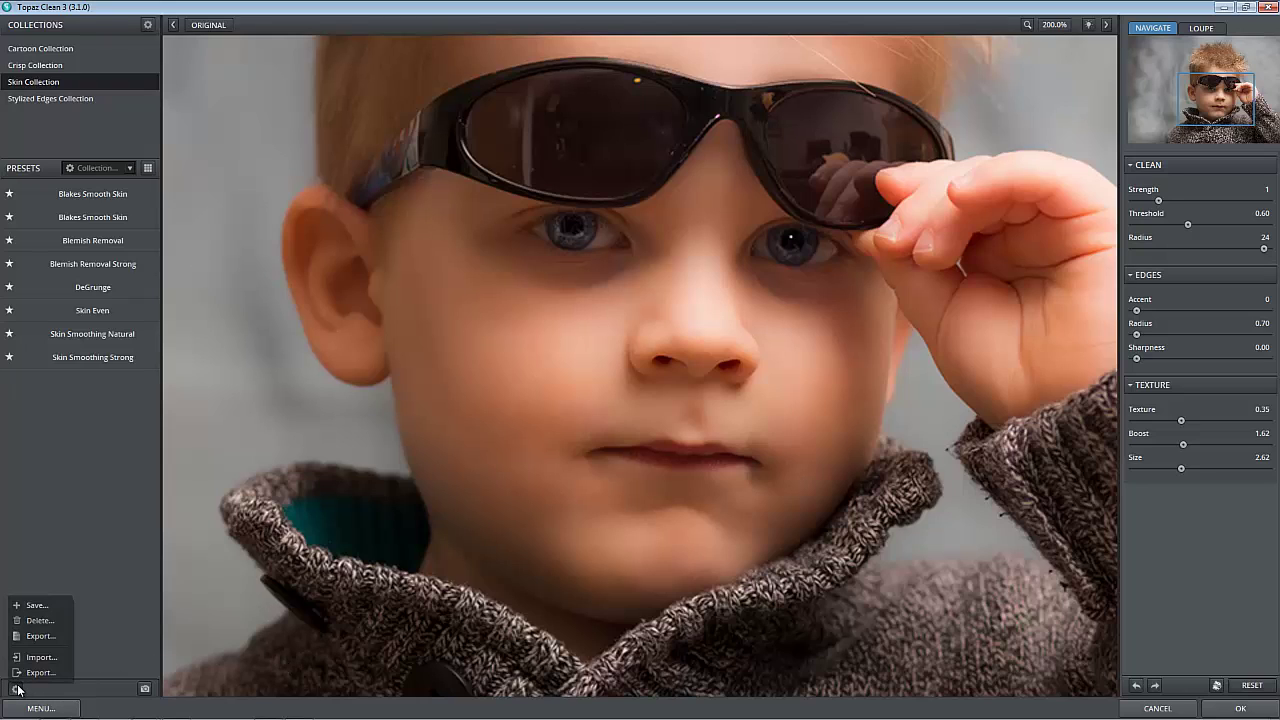
{"action": "left_click", "coordinate": [36, 605]}
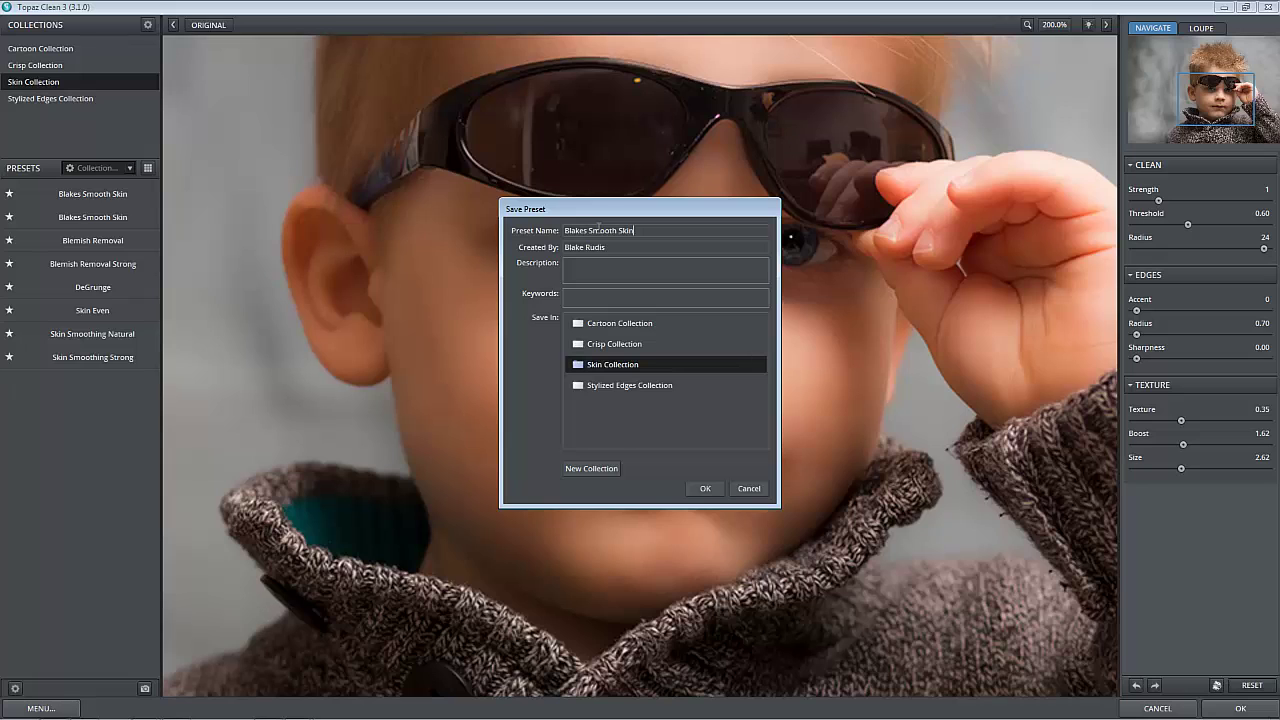
{"action": "left_click", "coordinate": [705, 488]}
{"action": "left_click", "coordinate": [618, 379]}
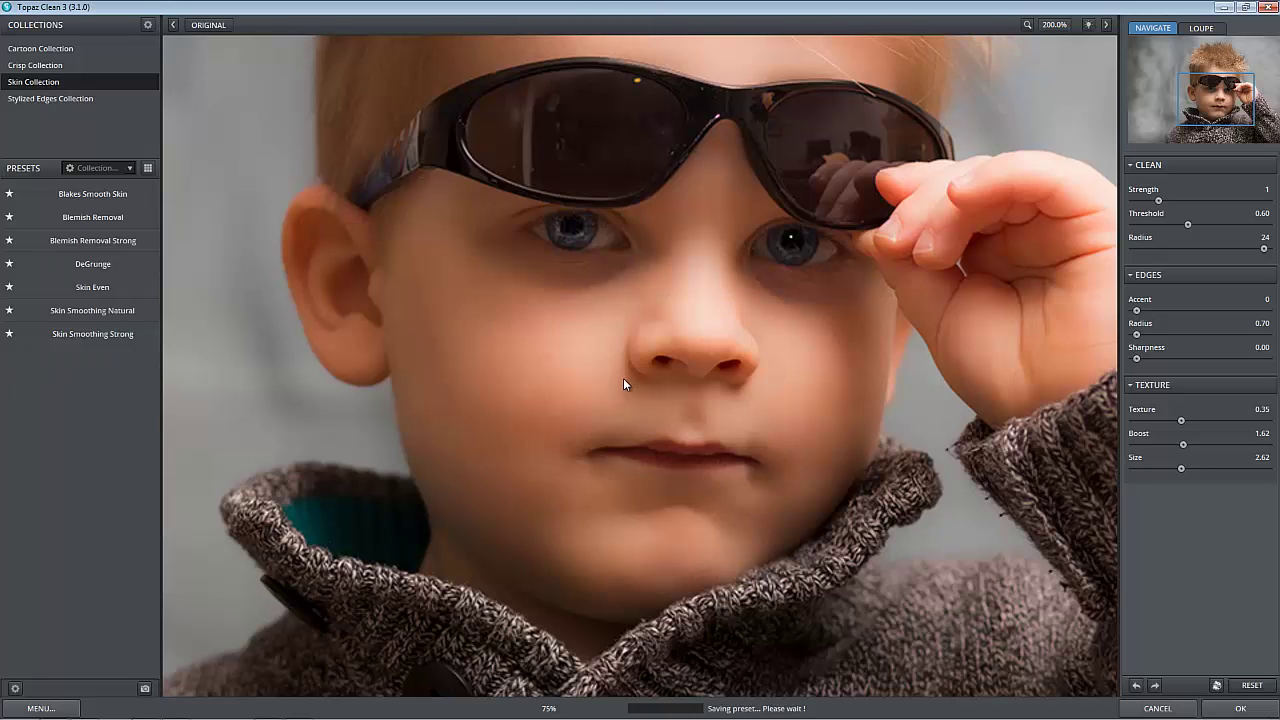
Mark the newly saved Smooth Skin preset as a favourite, filter the presets to favourites and apply it to the layer.
{"action": "mouse_move", "coordinate": [64, 365]}
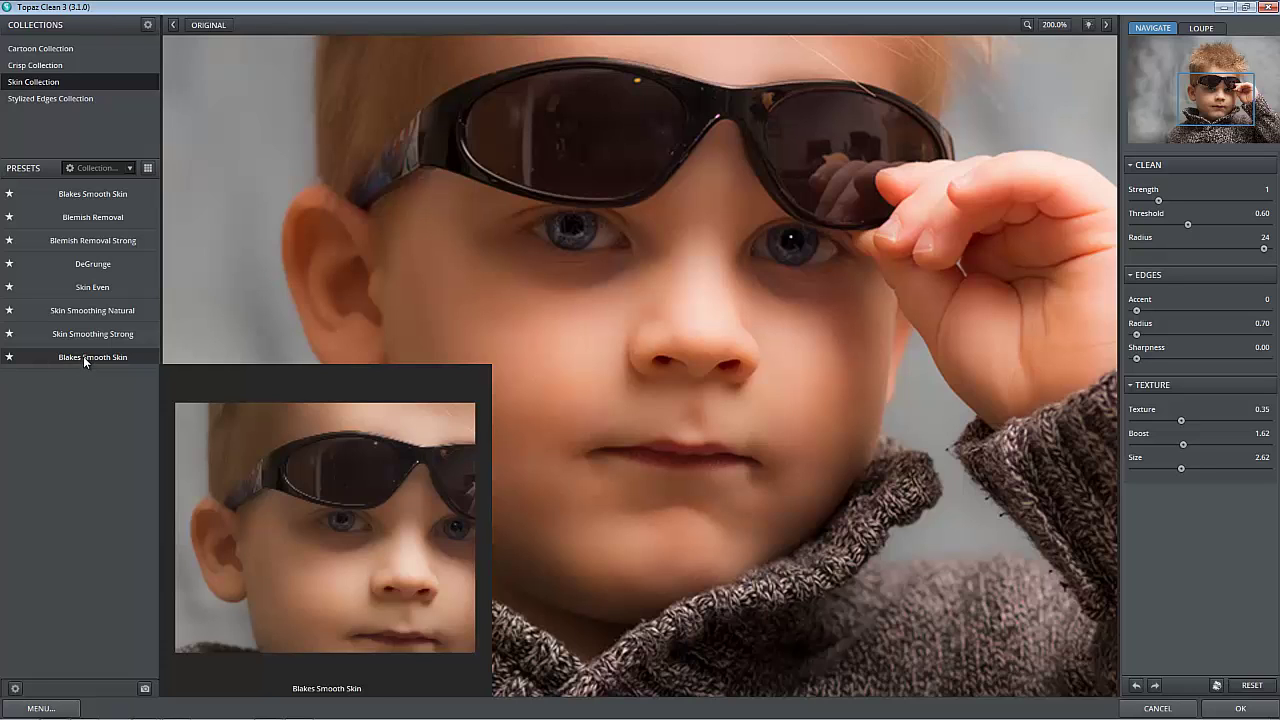
{"action": "mouse_move", "coordinate": [79, 341]}
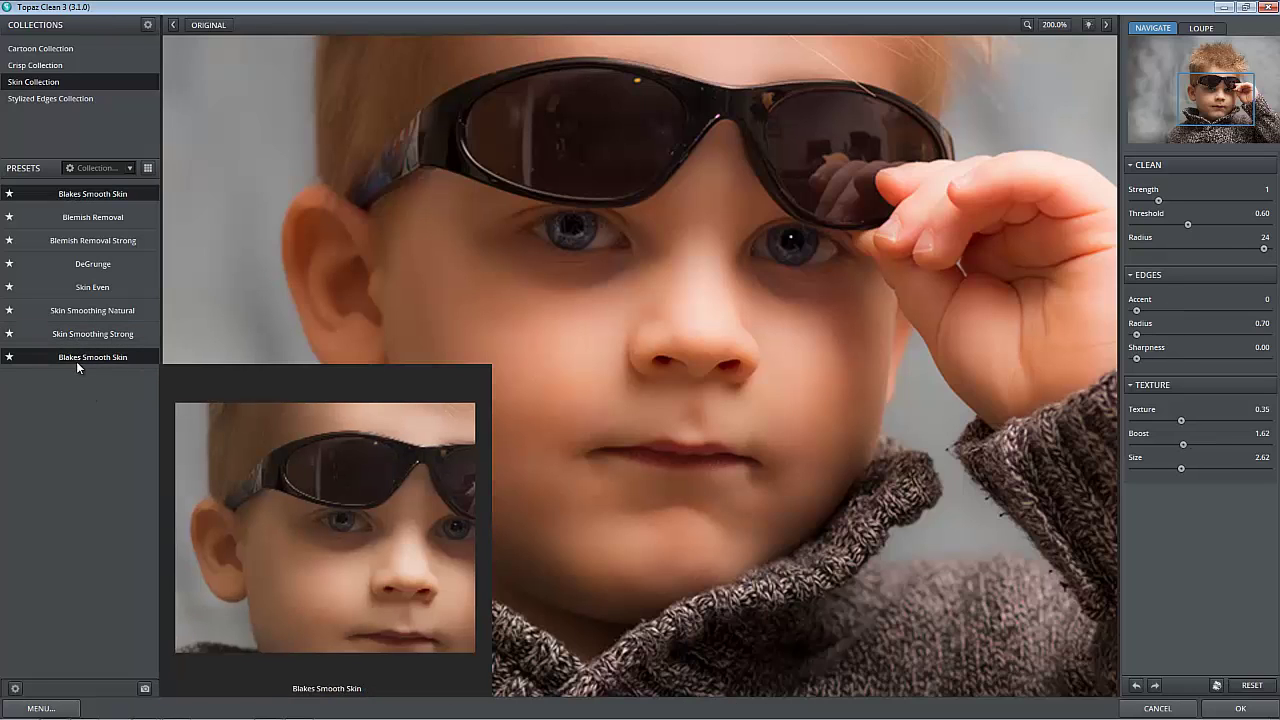
{"action": "left_click", "coordinate": [10, 358]}
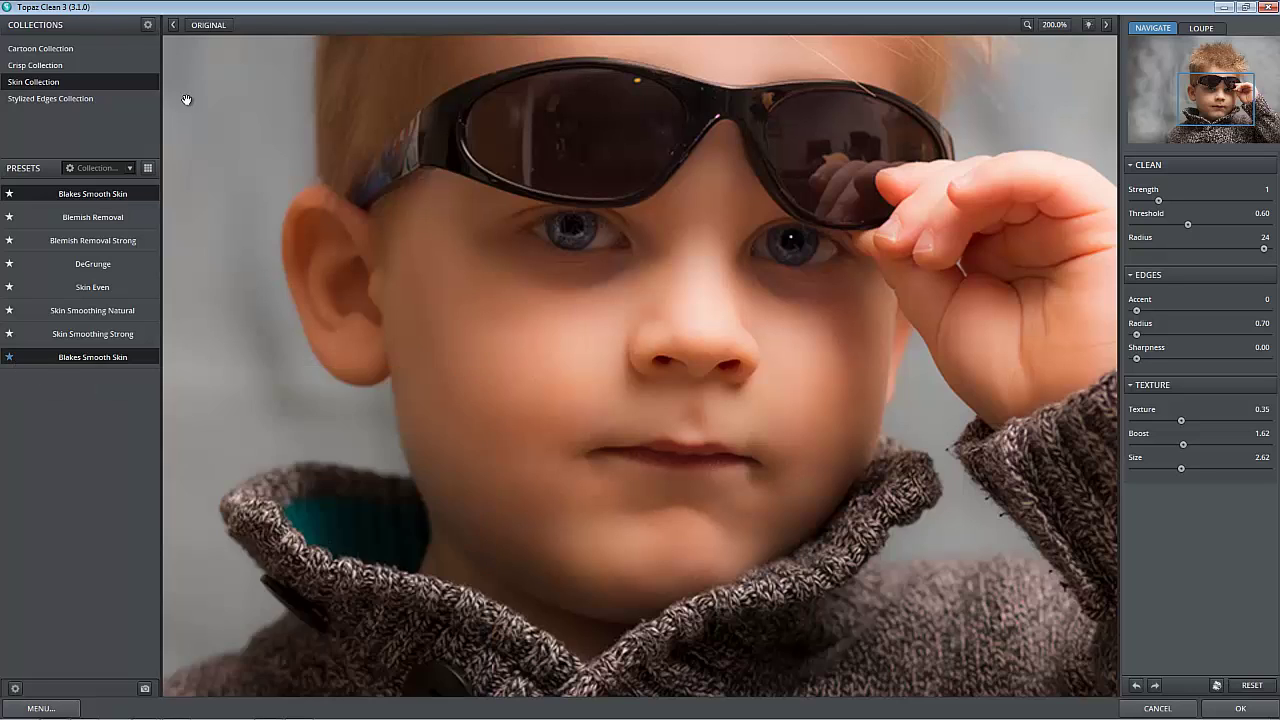
{"action": "left_click", "coordinate": [130, 168]}
{"action": "left_click", "coordinate": [112, 191]}
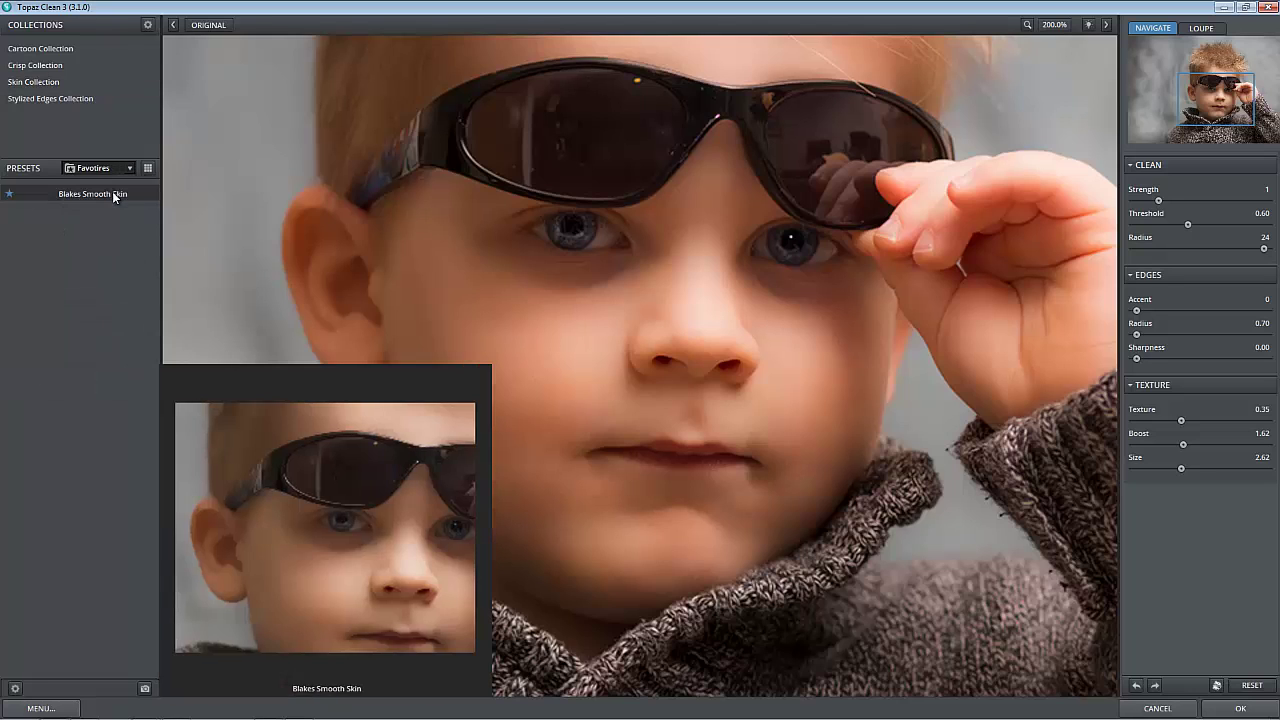
{"action": "left_click", "coordinate": [82, 192]}
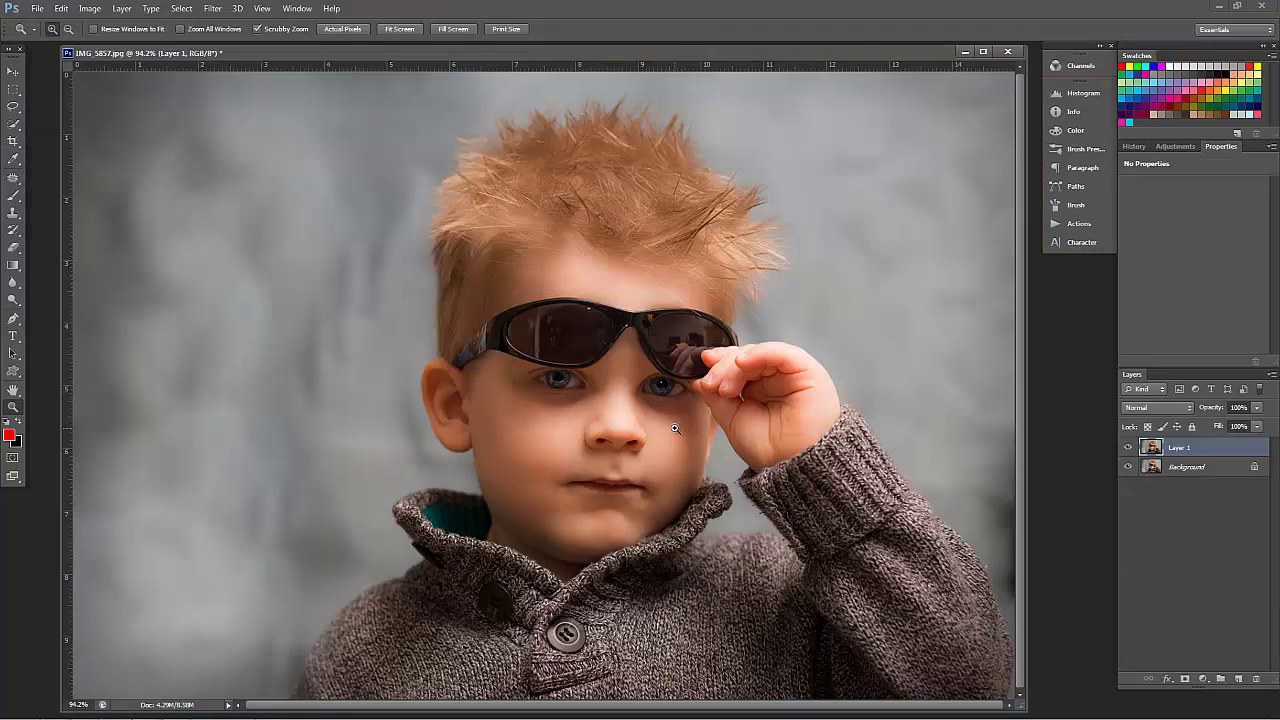
Hide and show Layer 1 to compare the smoothed skin with the original face up close.
{"action": "left_click_drag", "start_coordinate": [676, 426], "coordinate": [722, 441]}
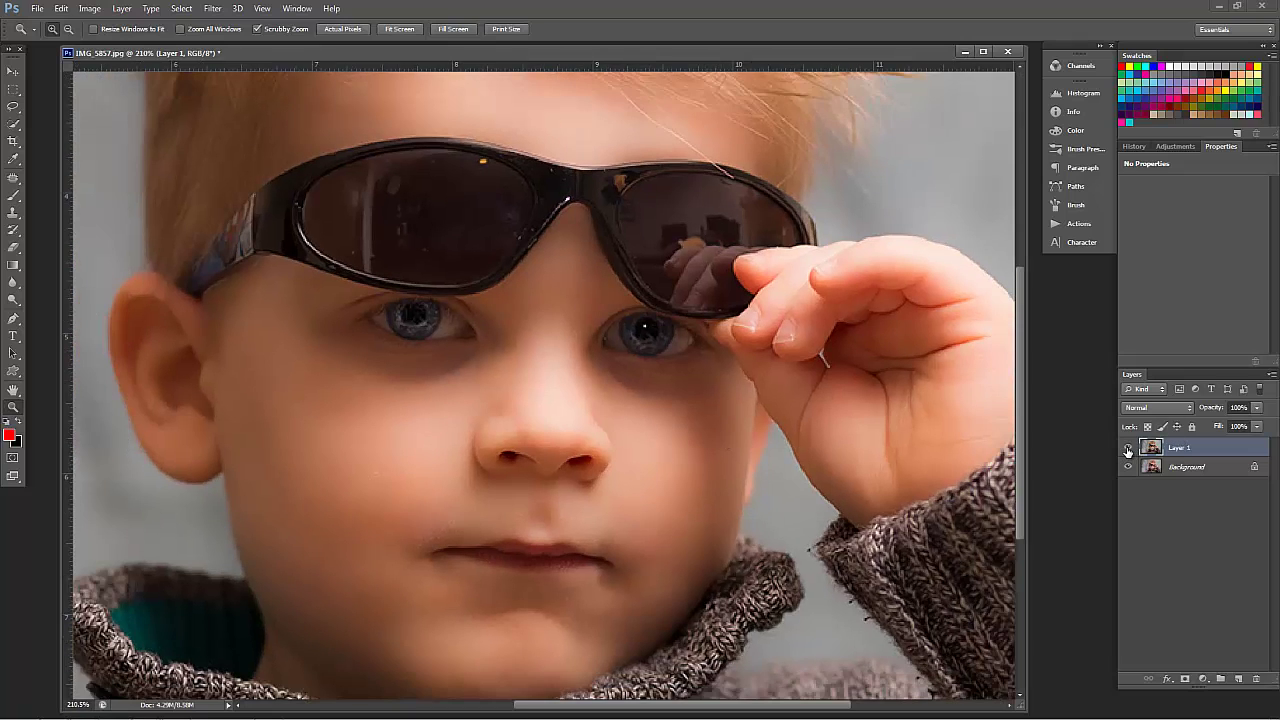
{"action": "left_click", "coordinate": [1127, 450]}
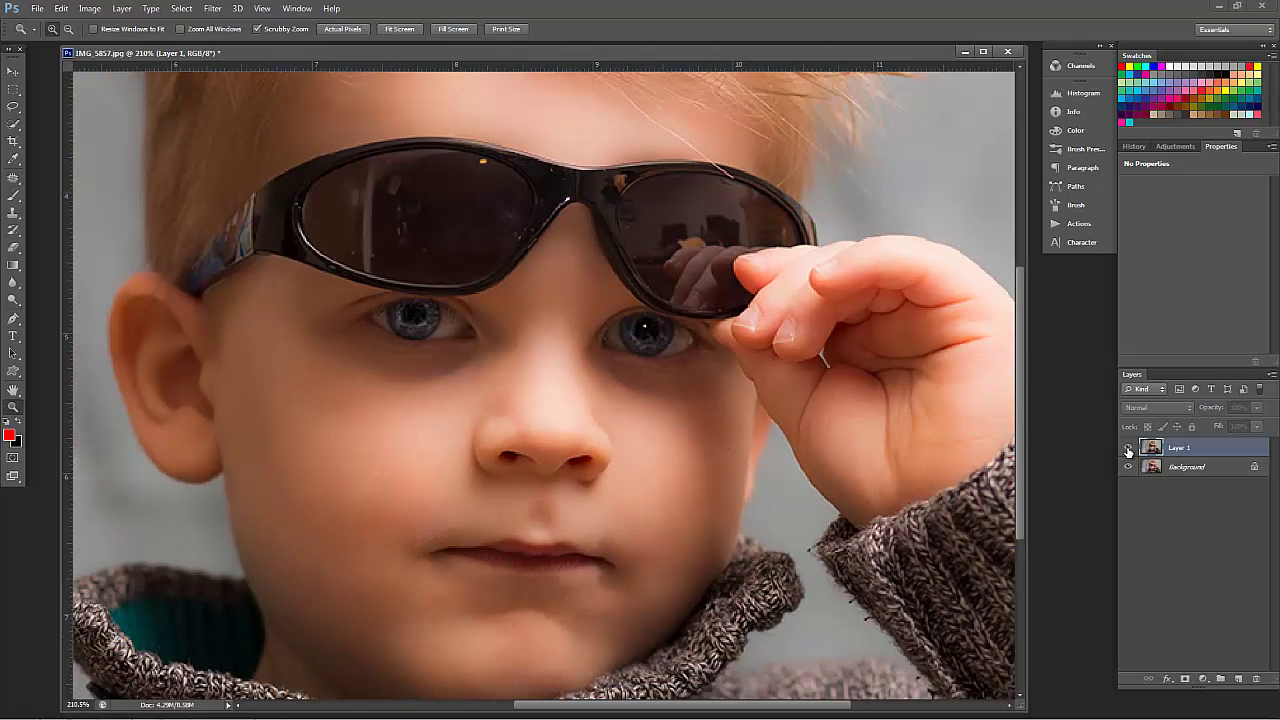
{"action": "left_click", "coordinate": [1128, 450]}
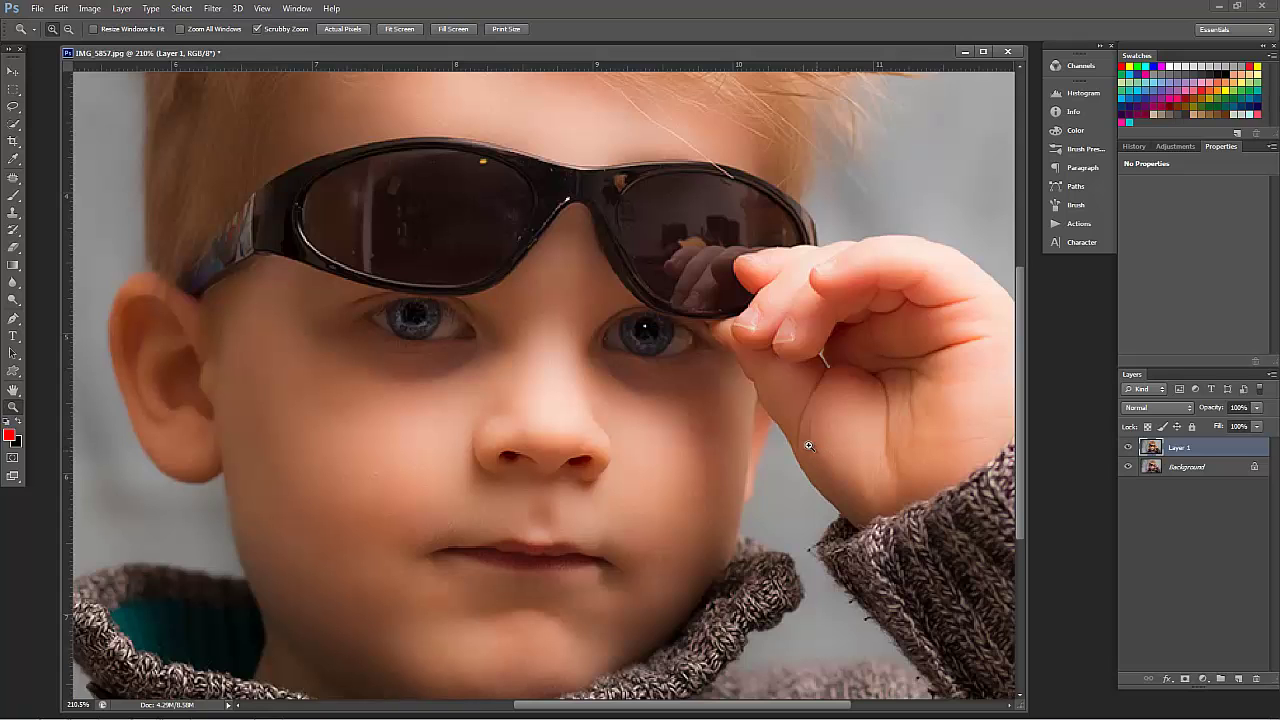
Add a layer mask to Layer 1 and paint black over both eyes with a size 60 brush.
{"action": "left_click_drag", "start_coordinate": [809, 445], "coordinate": [770, 446]}
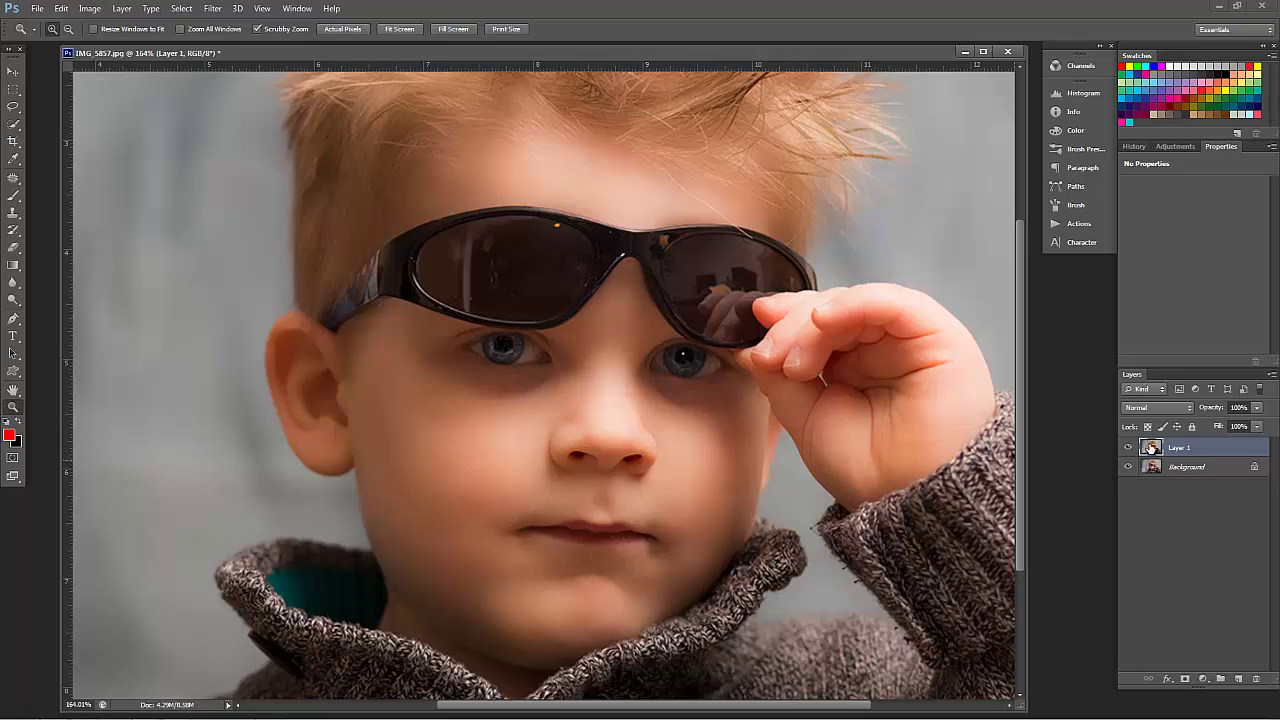
{"action": "left_click", "coordinate": [1187, 679]}
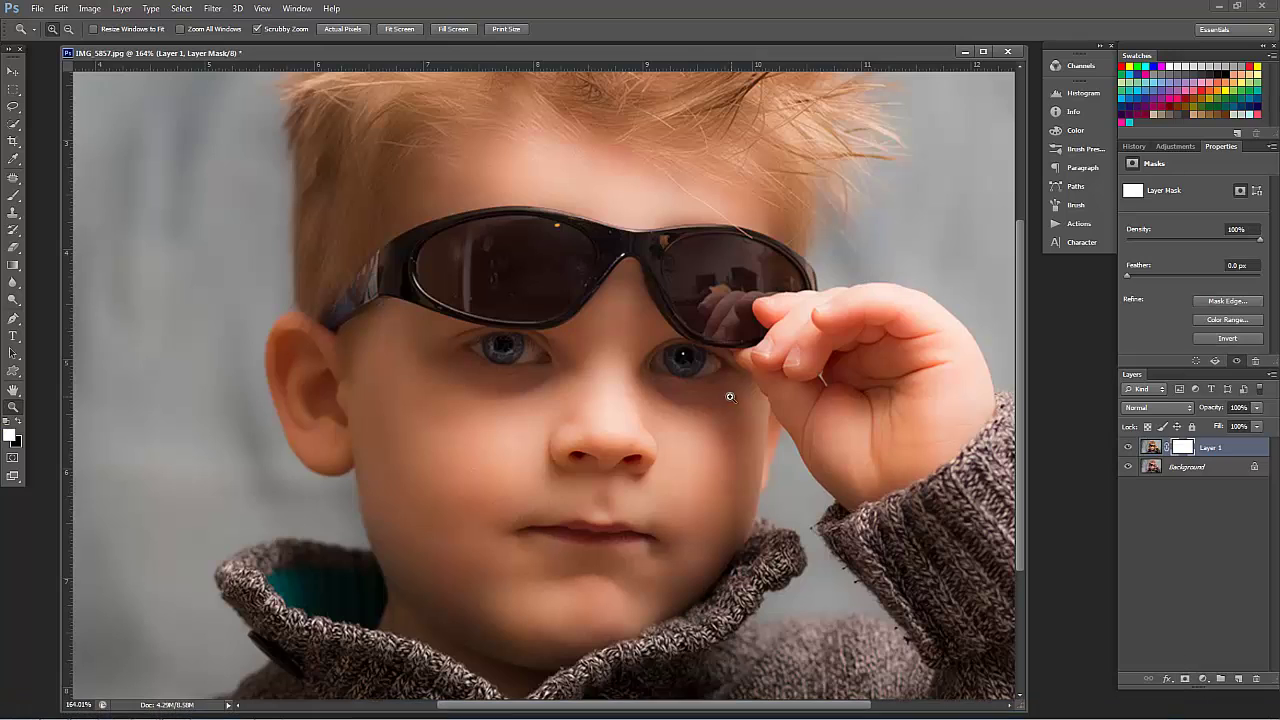
{"action": "key", "text": "b"}
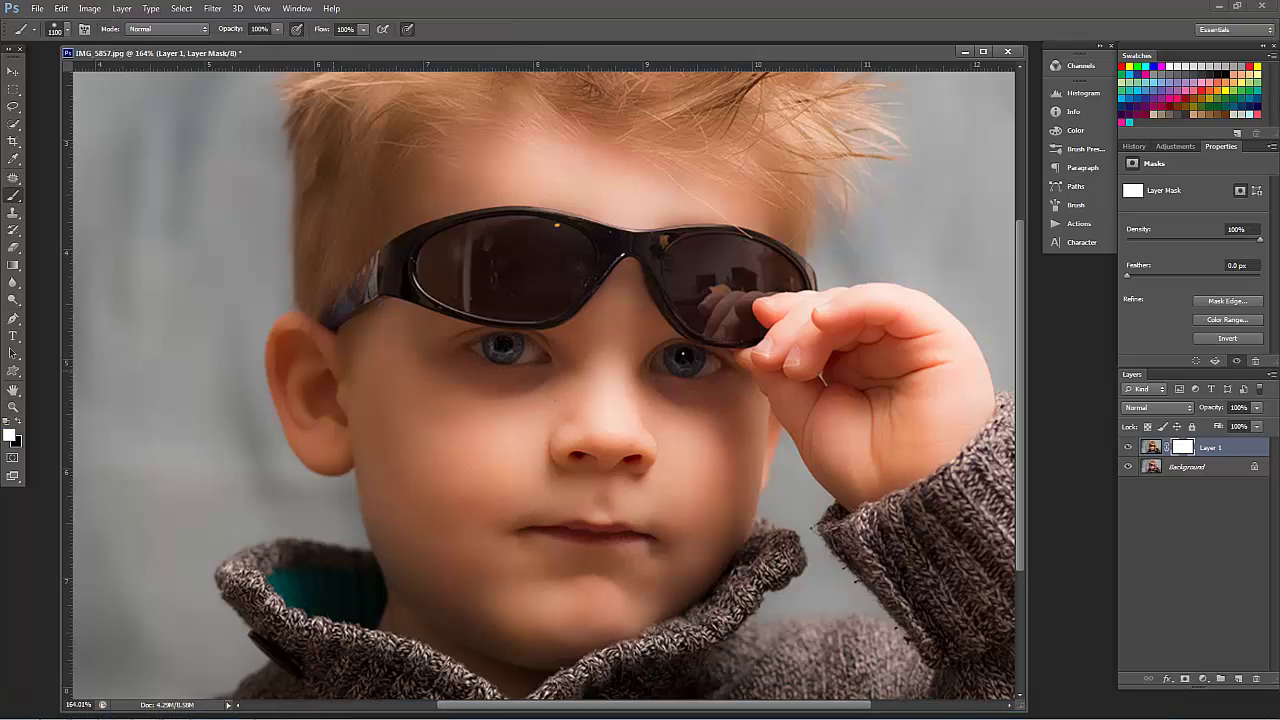
{"action": "key", "text": "bracketleft"}
{"action": "key", "text": "bracketleft"}
{"action": "key", "text": "bracketleft"}
{"action": "key", "text": "bracketleft"}
{"action": "key", "text": "bracketleft"}
{"action": "key", "text": "bracketleft"}
{"action": "key", "text": "bracketleft"}
{"action": "key", "text": "bracketleft"}
{"action": "key", "text": "bracketleft"}
{"action": "key", "text": "bracketleft"}
{"action": "key", "text": "bracketleft"}
{"action": "key", "text": "bracketleft"}
{"action": "key", "text": "bracketleft"}
{"action": "key", "text": "bracketleft"}
{"action": "key", "text": "bracketleft"}
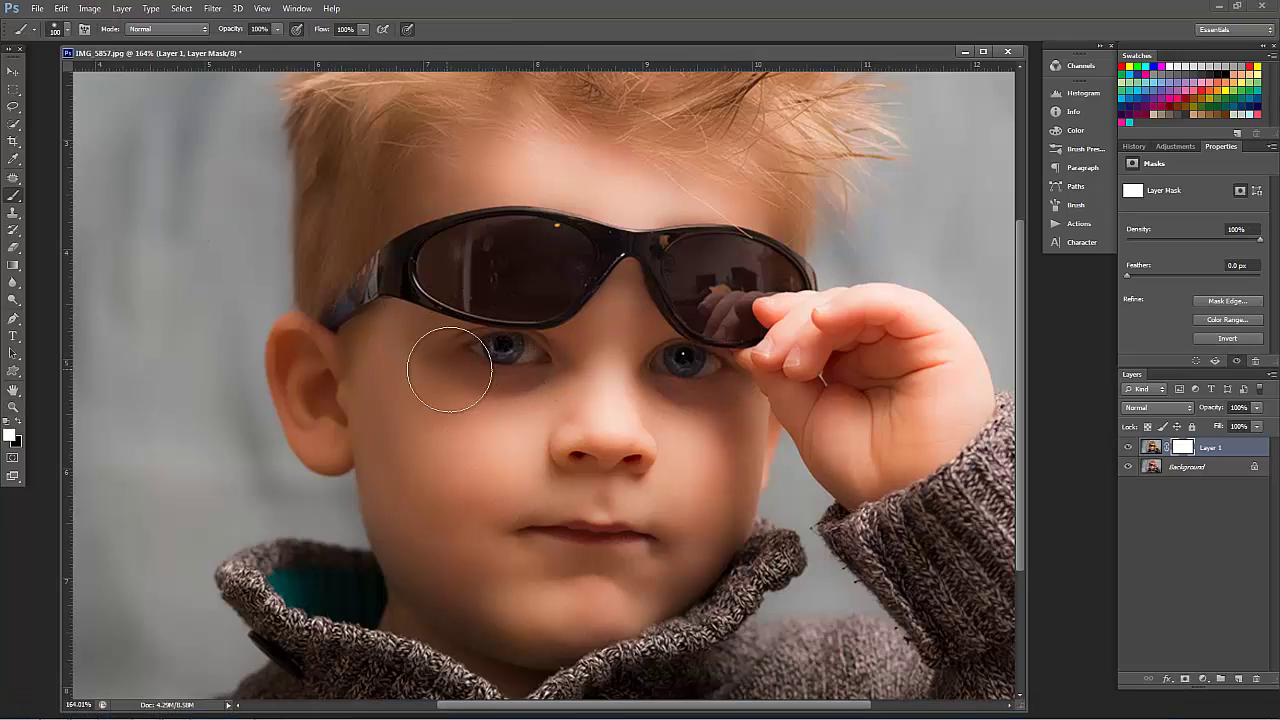
{"action": "key", "text": "bracketleft"}
{"action": "key", "text": "bracketleft"}
{"action": "key", "text": "x"}
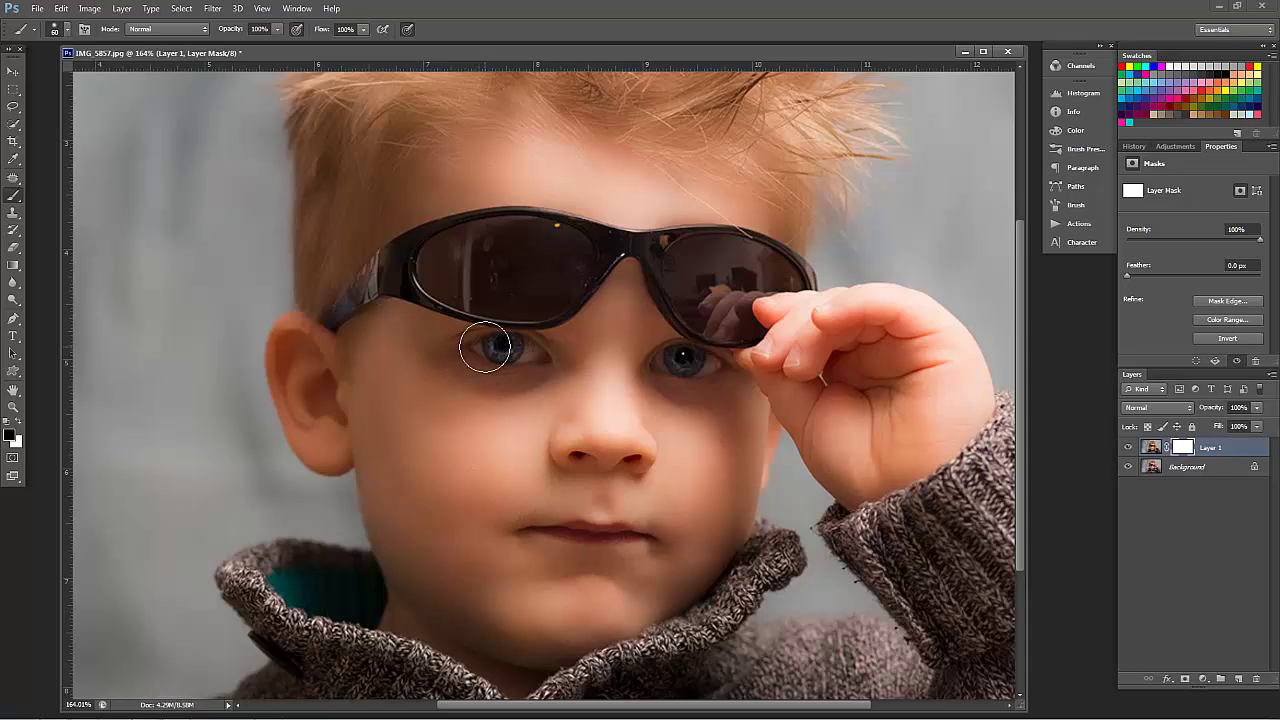
{"action": "mouse_move", "coordinate": [485, 347]}
{"action": "left_mouse_down"}
{"action": "mouse_move", "coordinate": [466, 380]}
{"action": "mouse_move", "coordinate": [514, 349]}
{"action": "mouse_move", "coordinate": [466, 351]}
{"action": "mouse_move", "coordinate": [508, 346]}
{"action": "left_mouse_up"}
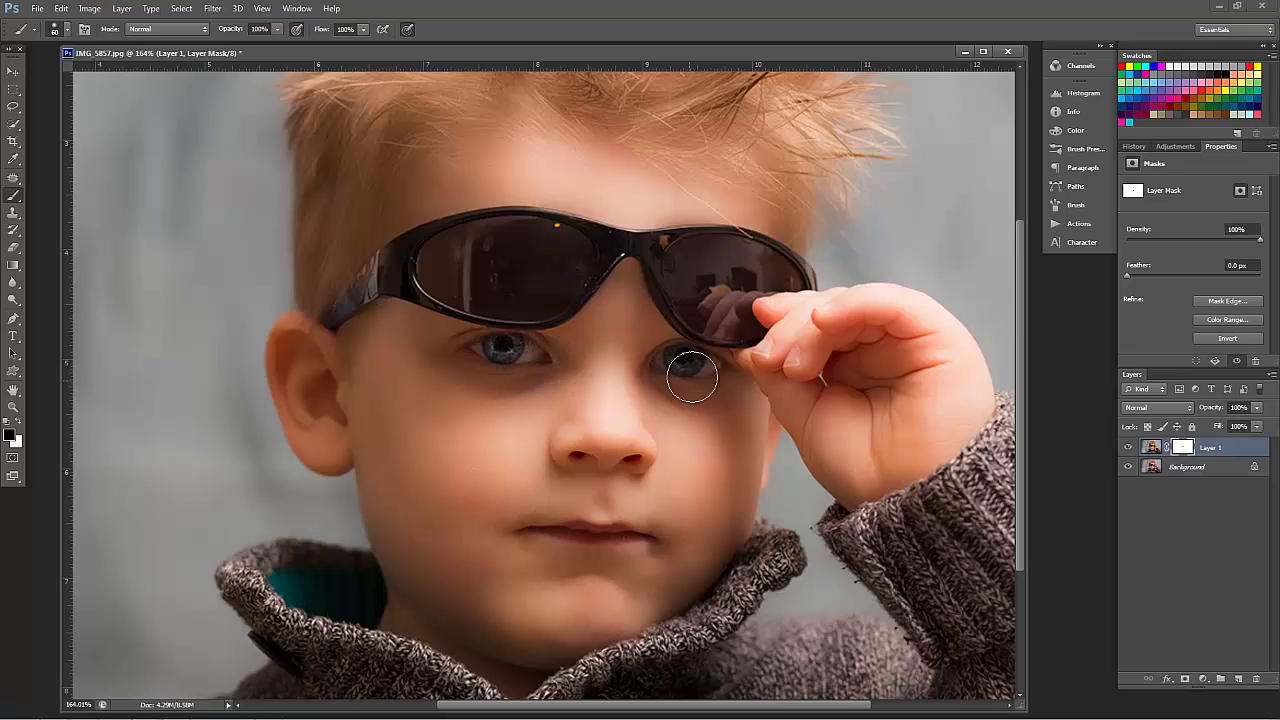
{"action": "mouse_move", "coordinate": [689, 374]}
{"action": "left_mouse_down"}
{"action": "mouse_move", "coordinate": [689, 362]}
{"action": "mouse_move", "coordinate": [714, 366]}
{"action": "left_mouse_up"}
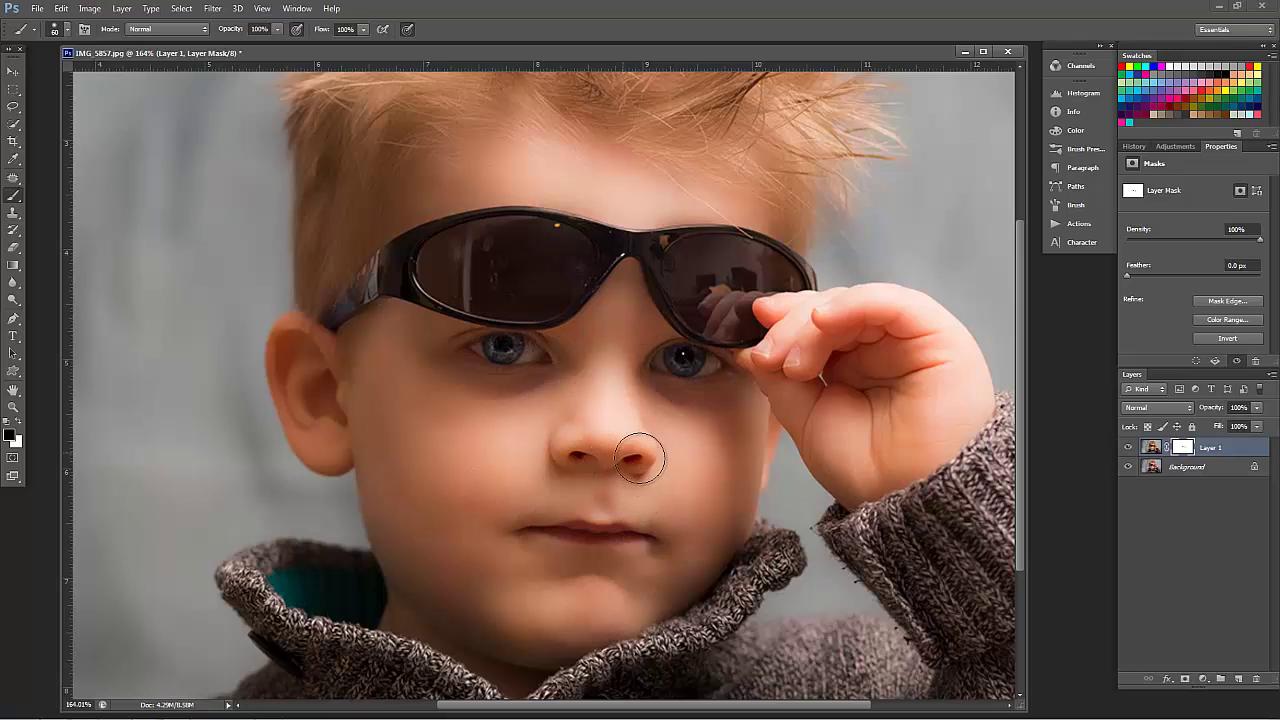
Reduce the brush size to 35 and mask the smoothing off the boy's lips.
{"action": "key", "text": "bracketleft"}
{"action": "key", "text": "bracketleft"}
{"action": "key", "text": "bracketleft"}
{"action": "key", "text": "bracketleft"}
{"action": "mouse_move", "coordinate": [600, 523]}
{"action": "left_mouse_down"}
{"action": "mouse_move", "coordinate": [639, 510]}
{"action": "mouse_move", "coordinate": [642, 535]}
{"action": "mouse_move", "coordinate": [528, 535]}
{"action": "mouse_move", "coordinate": [643, 536]}
{"action": "mouse_move", "coordinate": [604, 532]}
{"action": "left_mouse_up"}
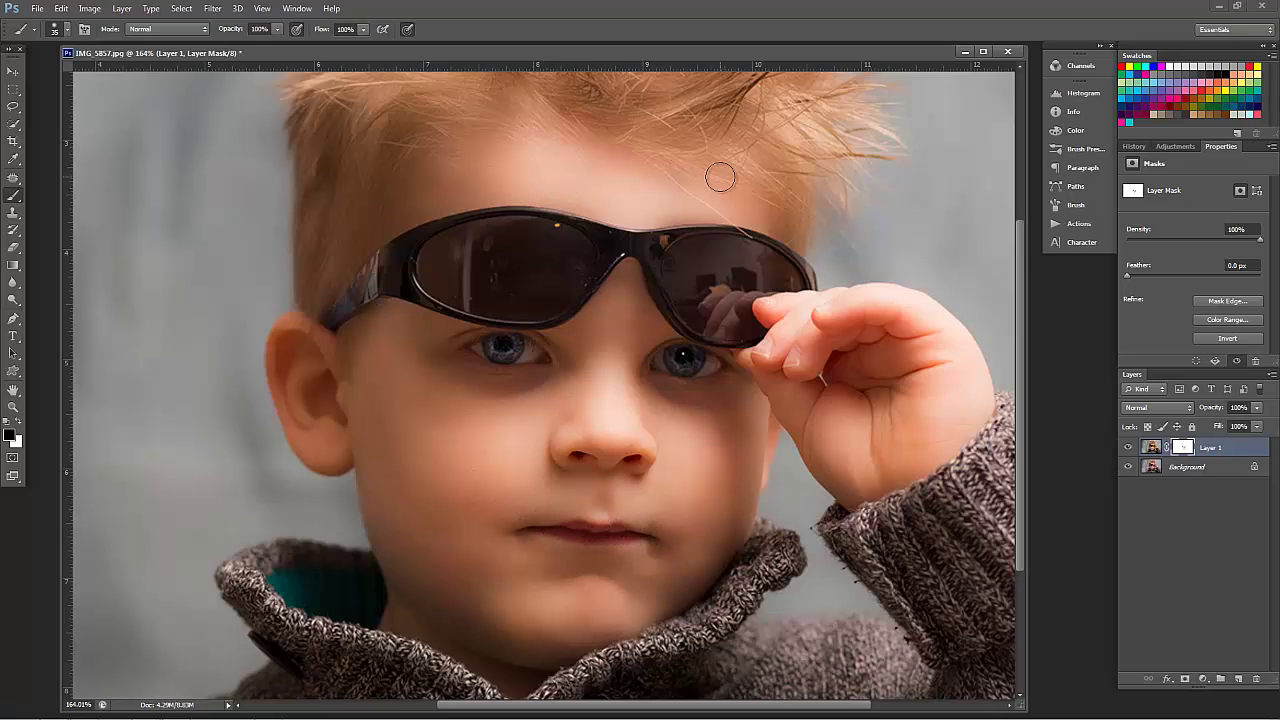
Enlarge the brush to 80 and paint black on the mask over the boy's hair.
{"action": "left_click_drag", "start_coordinate": [1019, 270], "coordinate": [1006, 150]}
{"action": "key", "text": "bracketright"}
{"action": "key", "text": "bracketright"}
{"action": "key", "text": "bracketright"}
{"action": "key", "text": "bracketright"}
{"action": "key", "text": "bracketright"}
{"action": "key", "text": "bracketright"}
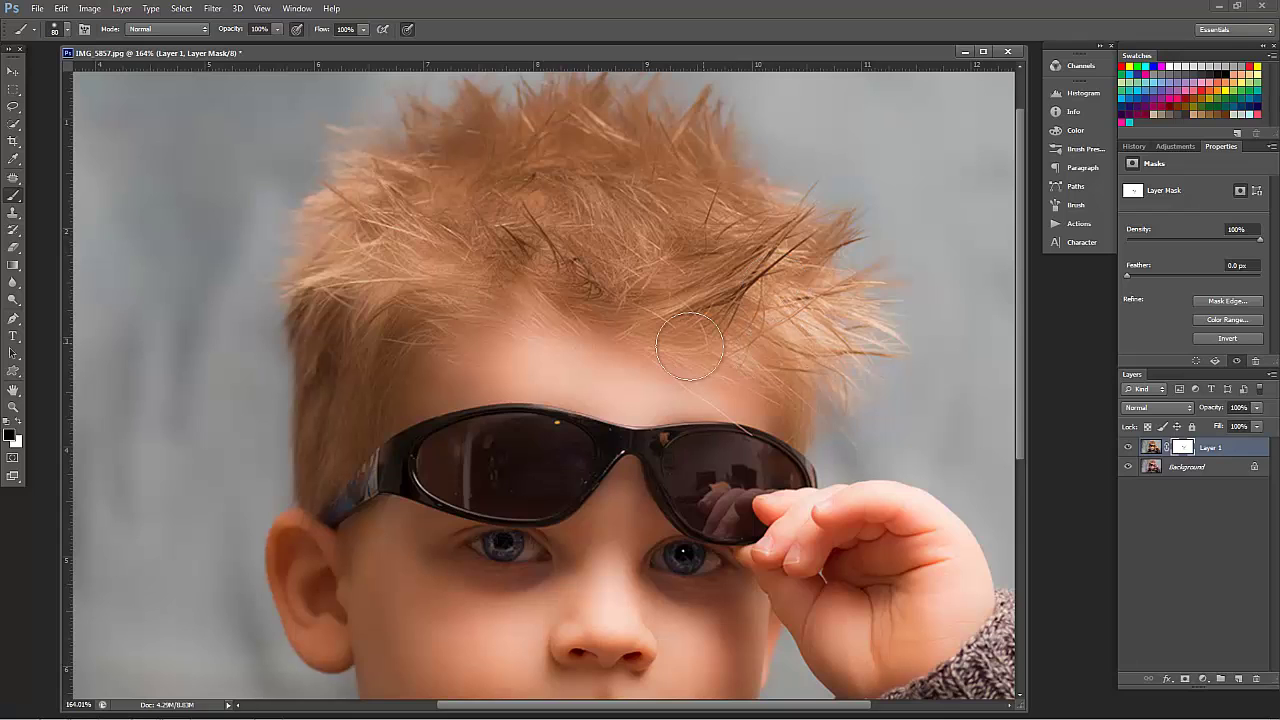
{"action": "mouse_move", "coordinate": [800, 373]}
{"action": "left_mouse_down"}
{"action": "mouse_move", "coordinate": [719, 196]}
{"action": "mouse_move", "coordinate": [601, 137]}
{"action": "mouse_move", "coordinate": [424, 238]}
{"action": "mouse_move", "coordinate": [976, 436]}
{"action": "left_mouse_up"}
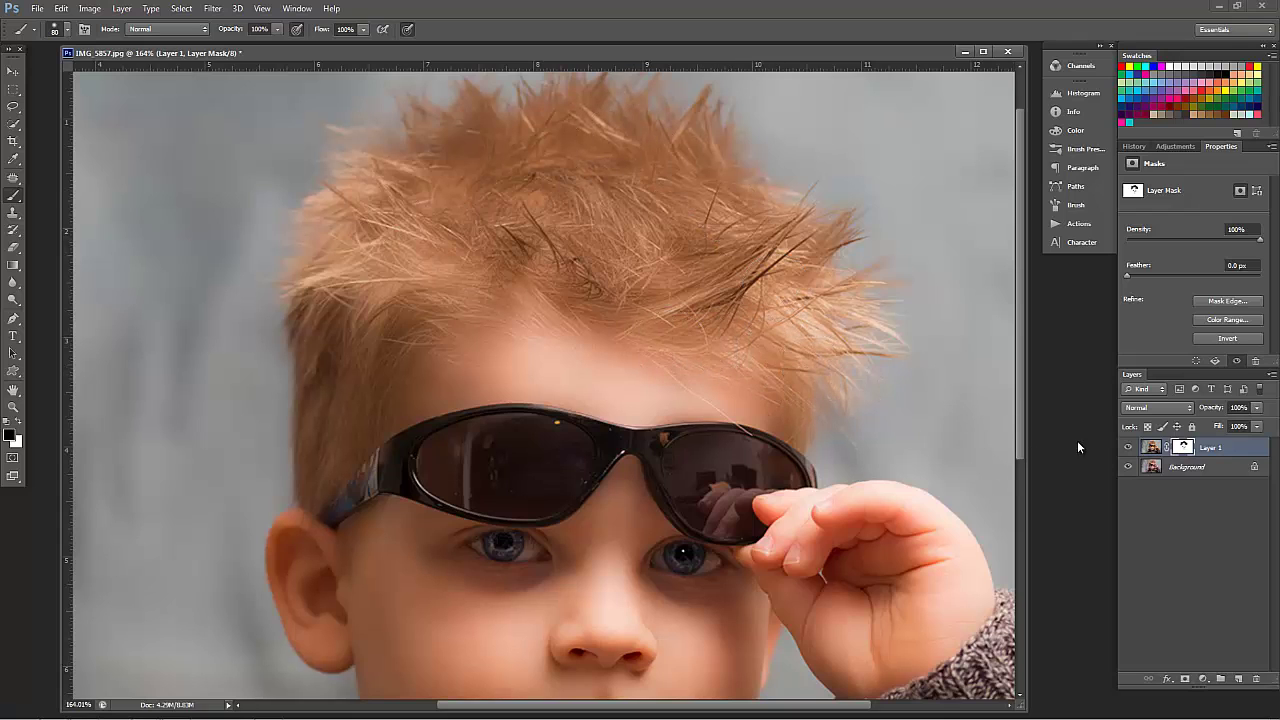
Hide and show Layer 1 several times to compare the masked smoothing with the original portrait, including the face up close.
{"action": "left_click", "coordinate": [1128, 451]}
{"action": "scroll", "coordinate": [799, 394], "scroll_direction": "down", "scroll_amount": 5}
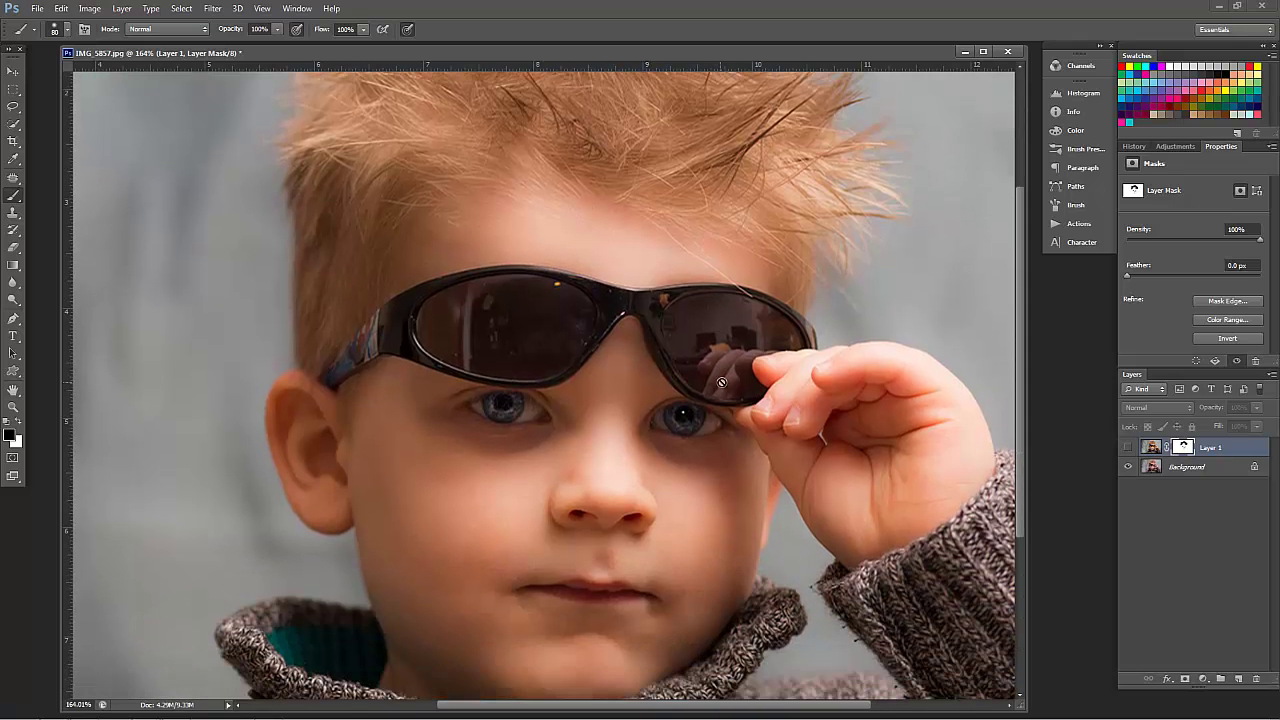
{"action": "left_click", "coordinate": [1128, 451]}
{"action": "scroll", "coordinate": [728, 400], "scroll_direction": "down", "scroll_amount": 4}
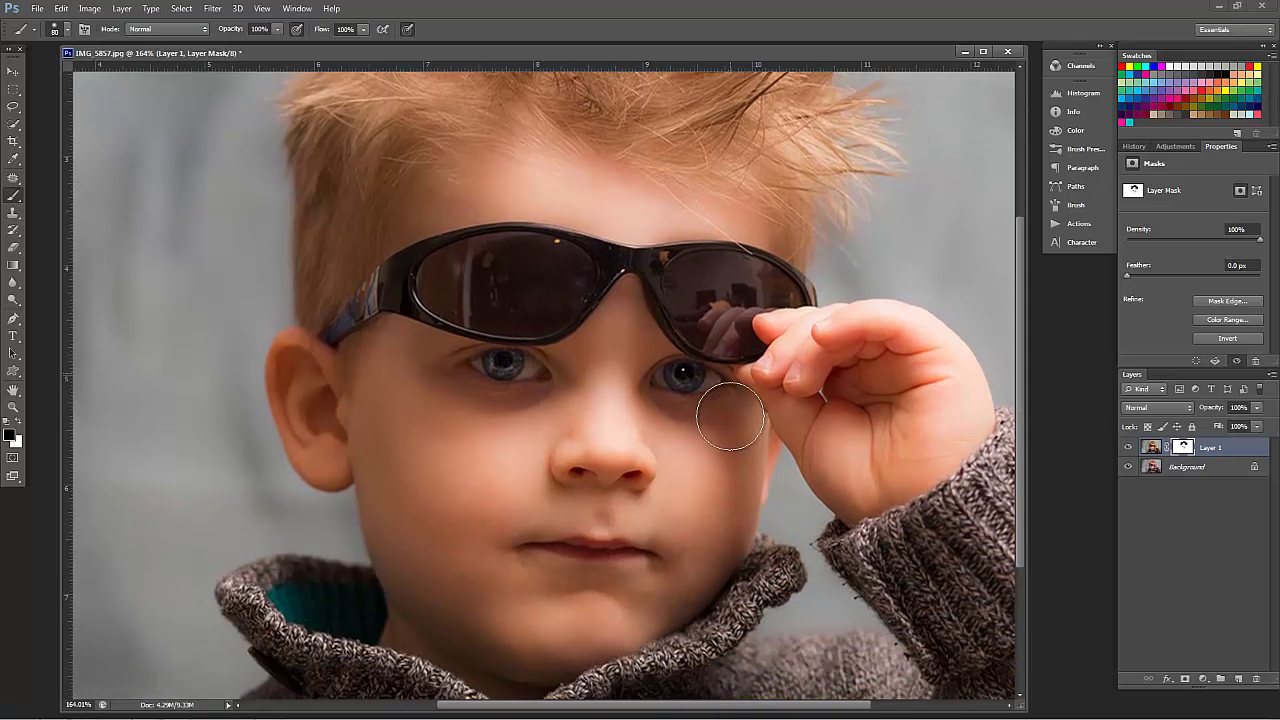
{"action": "left_click_drag", "start_coordinate": [509, 411], "coordinate": [528, 414]}
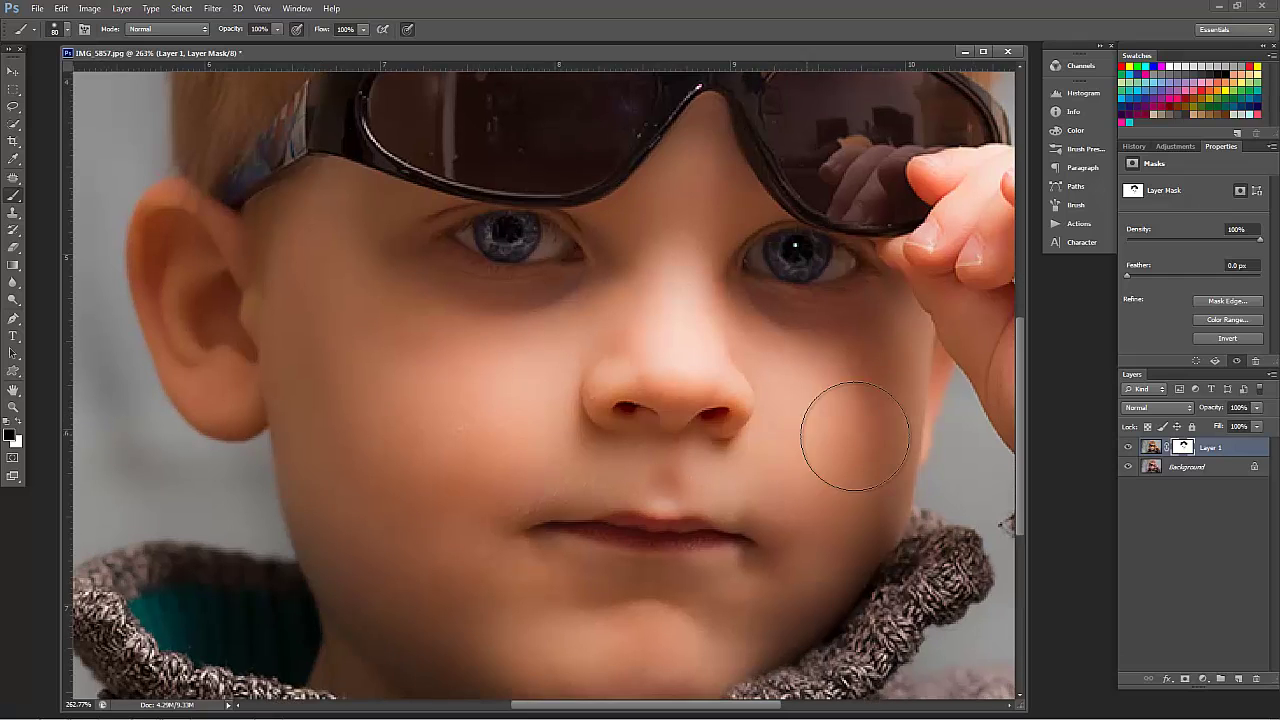
{"action": "left_click", "coordinate": [1129, 448]}
{"action": "left_click", "coordinate": [1129, 448]}
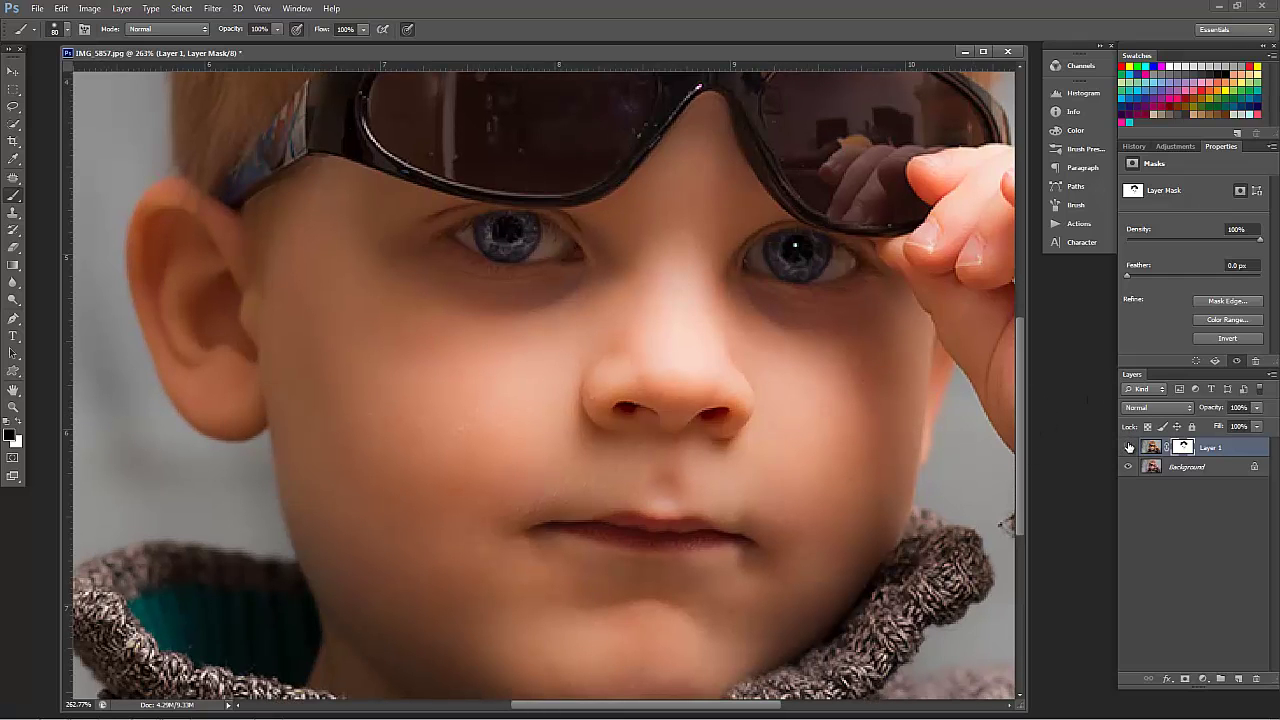
{"action": "left_click", "coordinate": [1129, 448]}
{"action": "left_click", "coordinate": [1129, 448]}
Fit the portrait on screen and close it without saving the changes.
{"action": "right_click", "coordinate": [604, 441]}
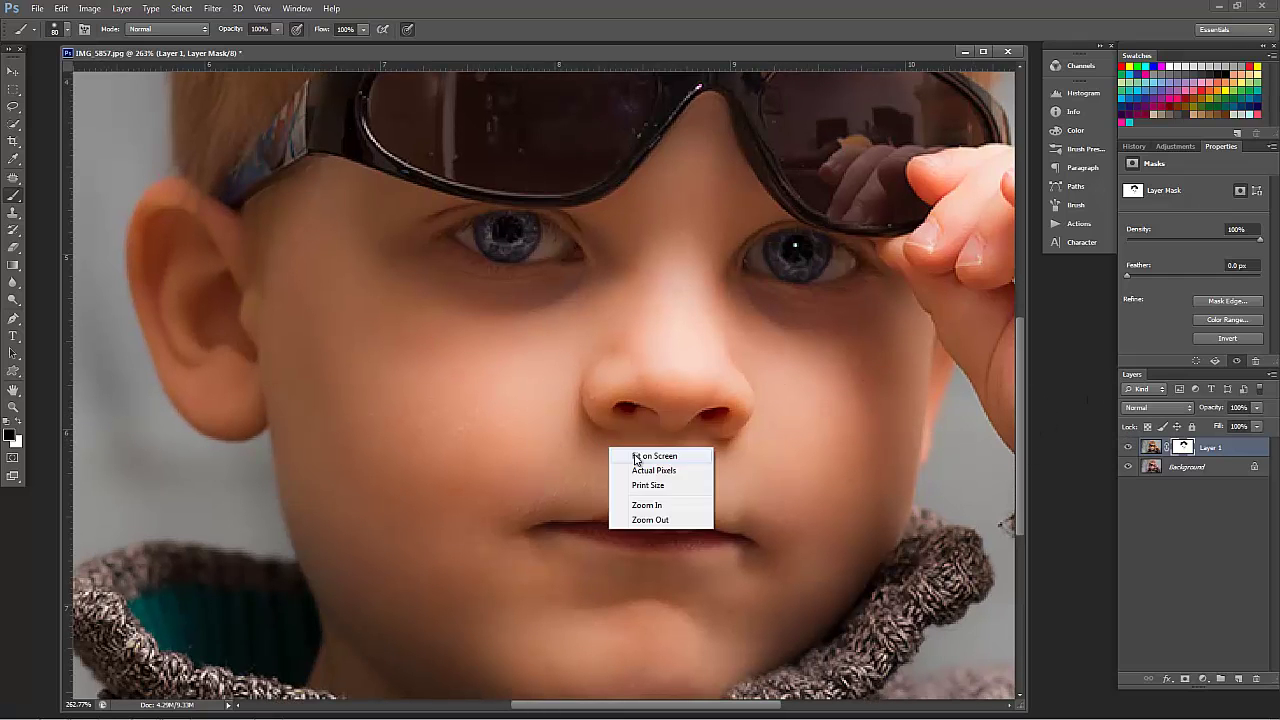
{"action": "left_click", "coordinate": [628, 446]}
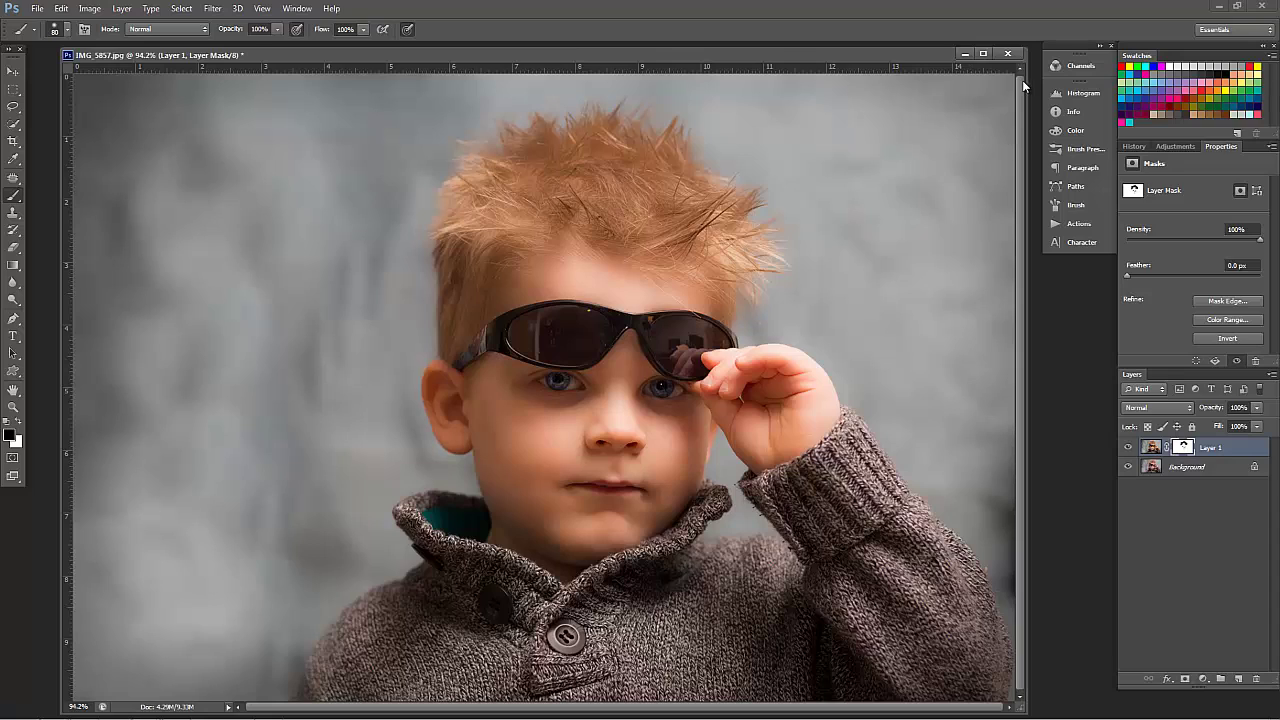
{"action": "left_click", "coordinate": [1011, 53]}
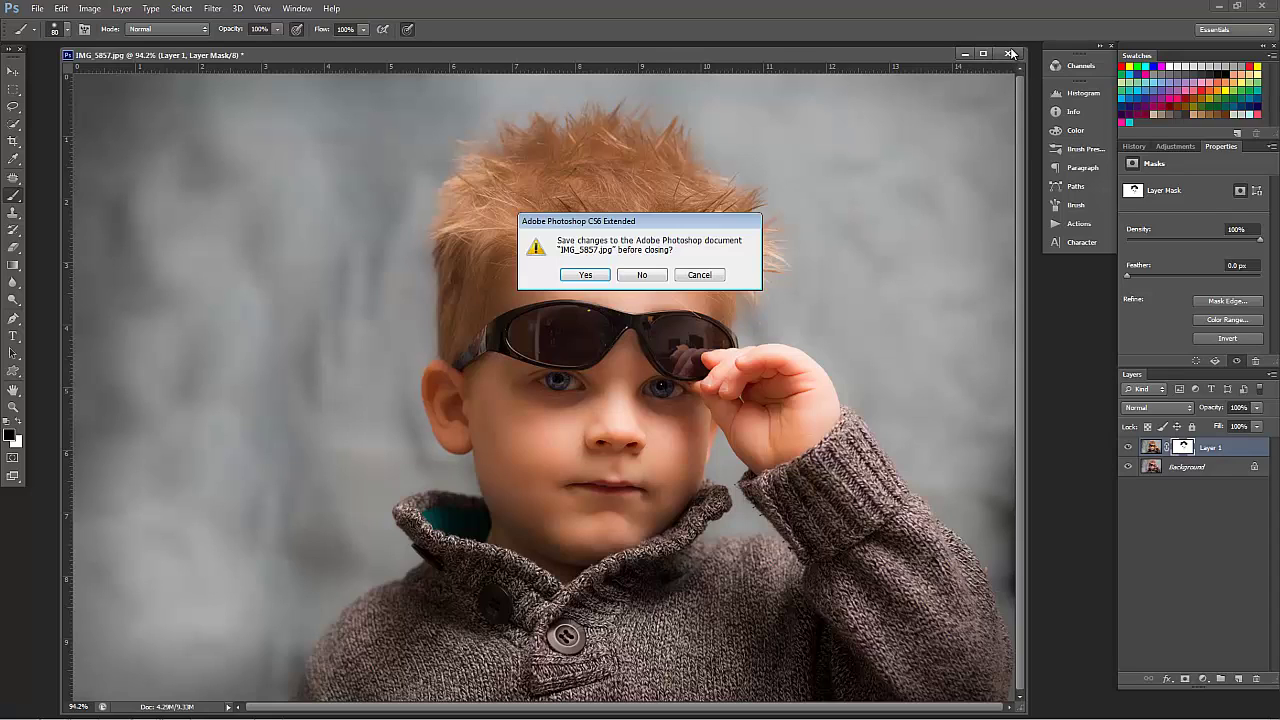
{"action": "left_click", "coordinate": [642, 274]}
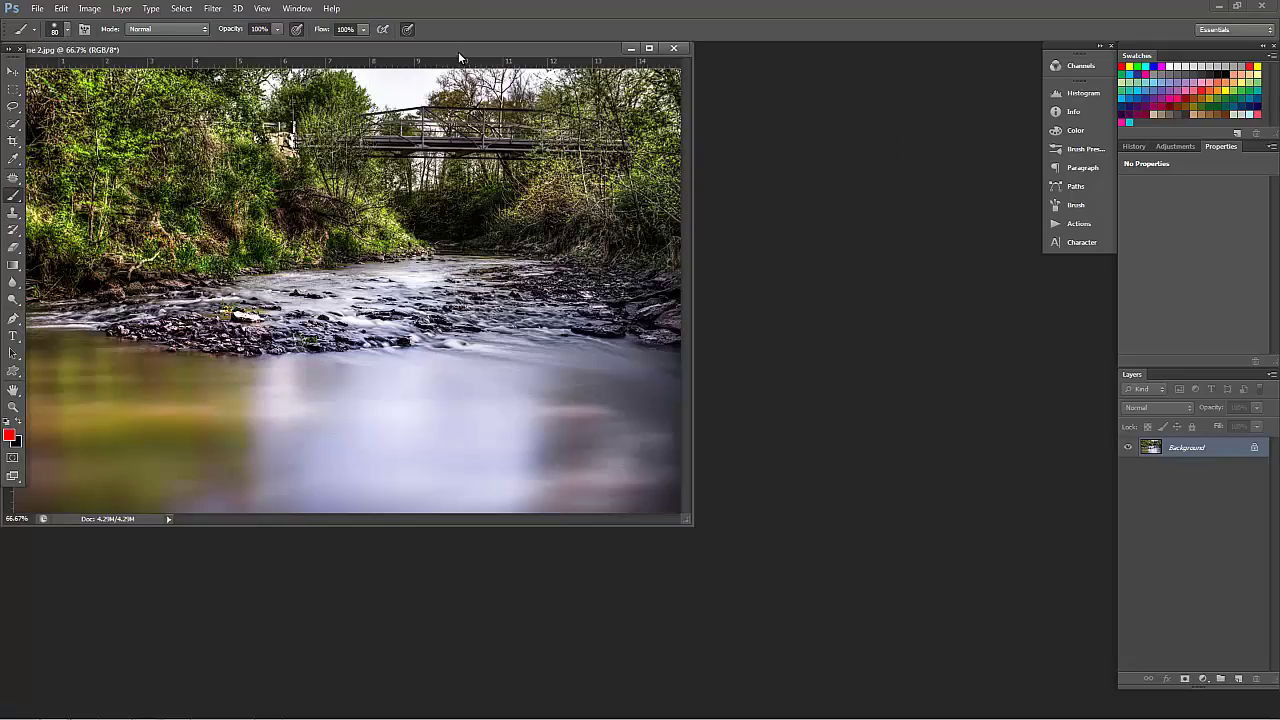
Fit the Done 2.jpg river photo on screen and move its window clear of the side panels.
{"action": "left_click_drag", "start_coordinate": [460, 57], "coordinate": [625, 140]}
{"action": "right_click", "coordinate": [596, 343]}
{"action": "left_click", "coordinate": [625, 354]}
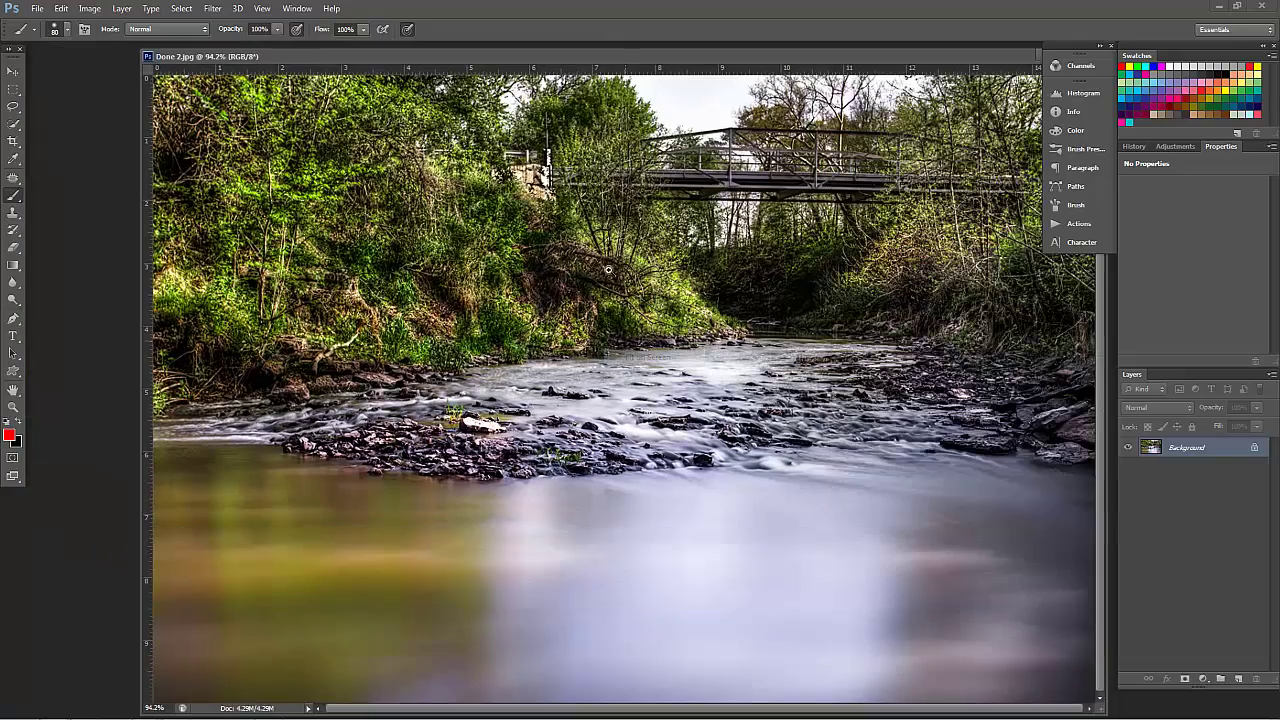
{"action": "left_click_drag", "start_coordinate": [614, 60], "coordinate": [537, 62]}
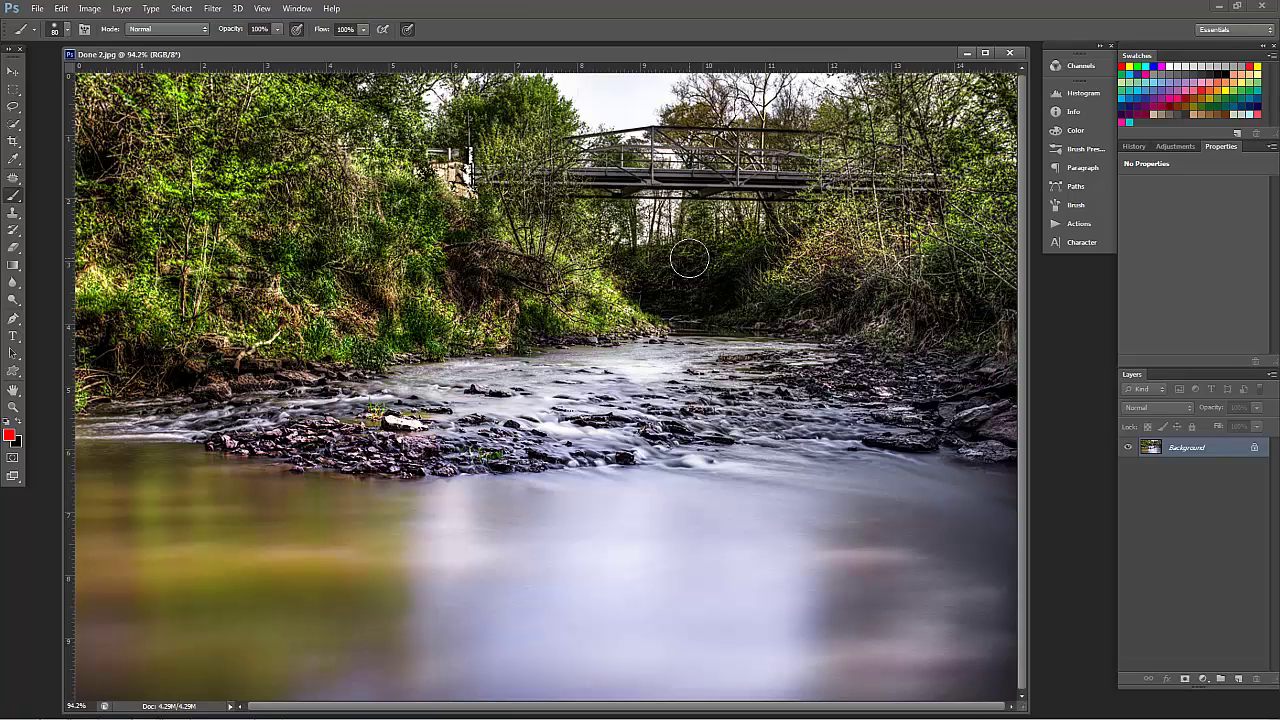
{"action": "left_click", "coordinate": [213, 8]}
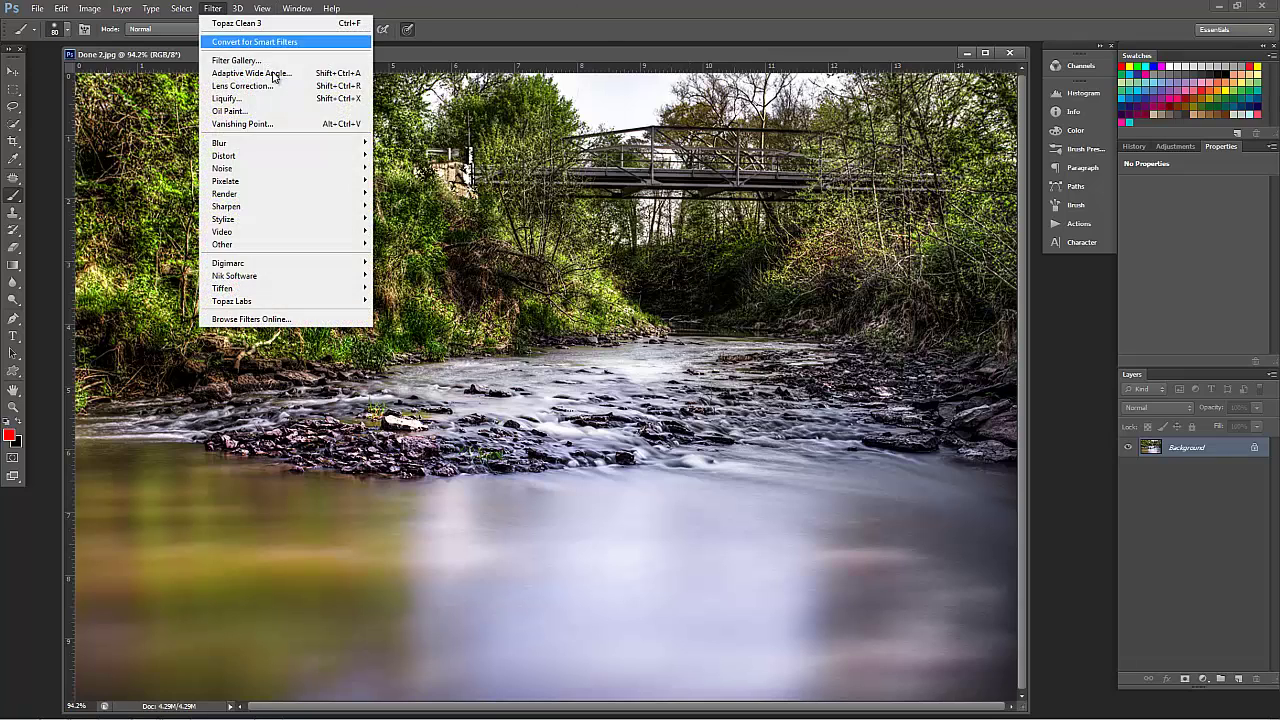
{"action": "mouse_move", "coordinate": [320, 303]}
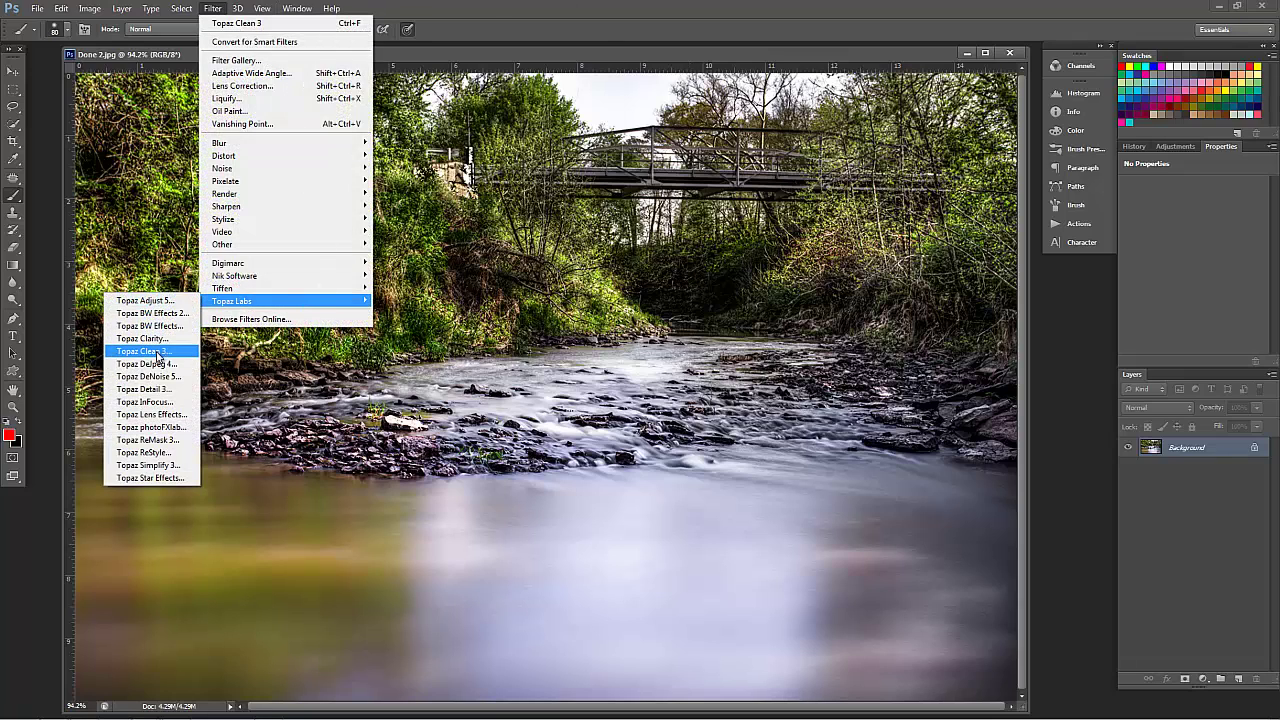
{"action": "left_click", "coordinate": [1159, 489]}
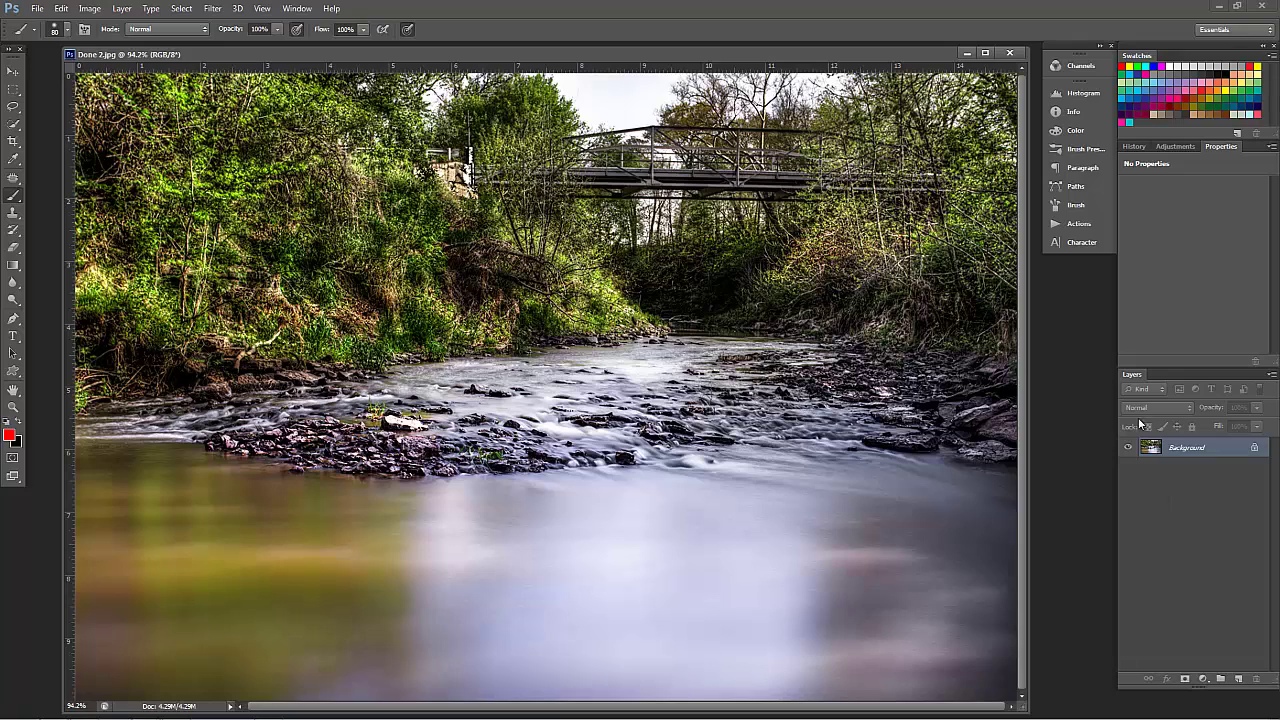
Duplicate the river photo's background layer and open the copy in the Topaz Clean 3 filter.
{"action": "key", "text": "ctrl+j"}
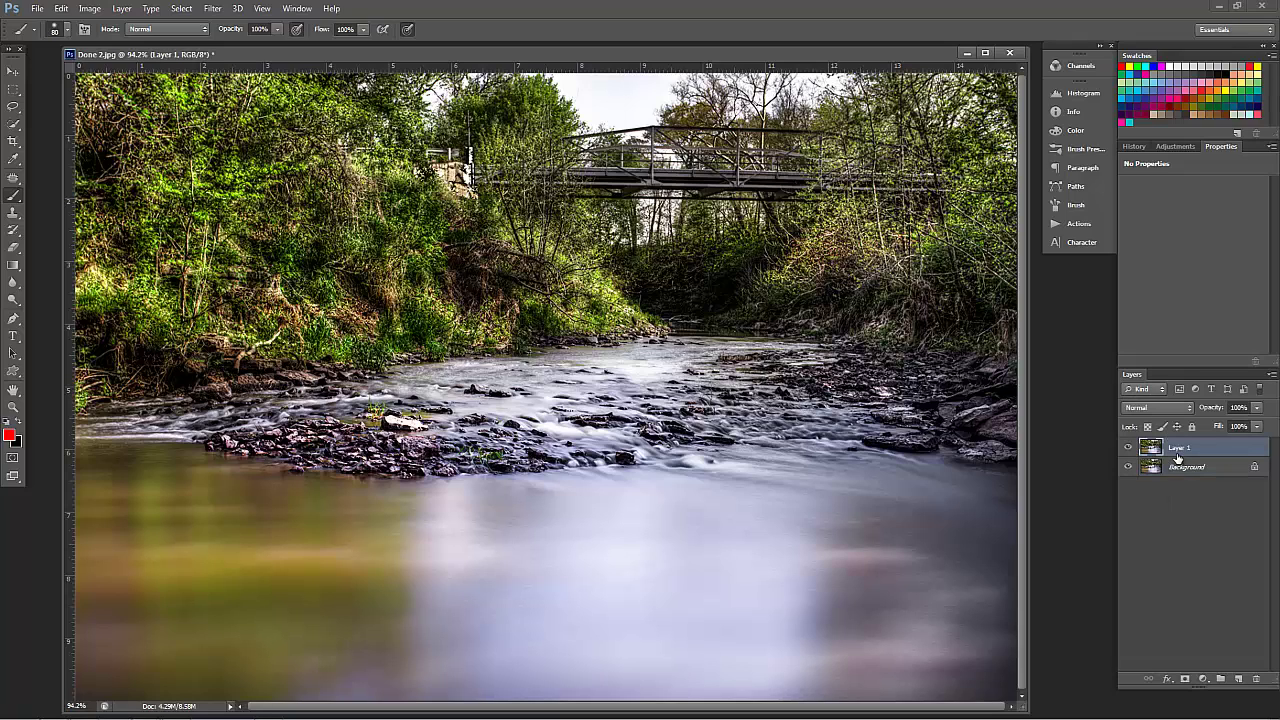
{"action": "left_click", "coordinate": [210, 10]}
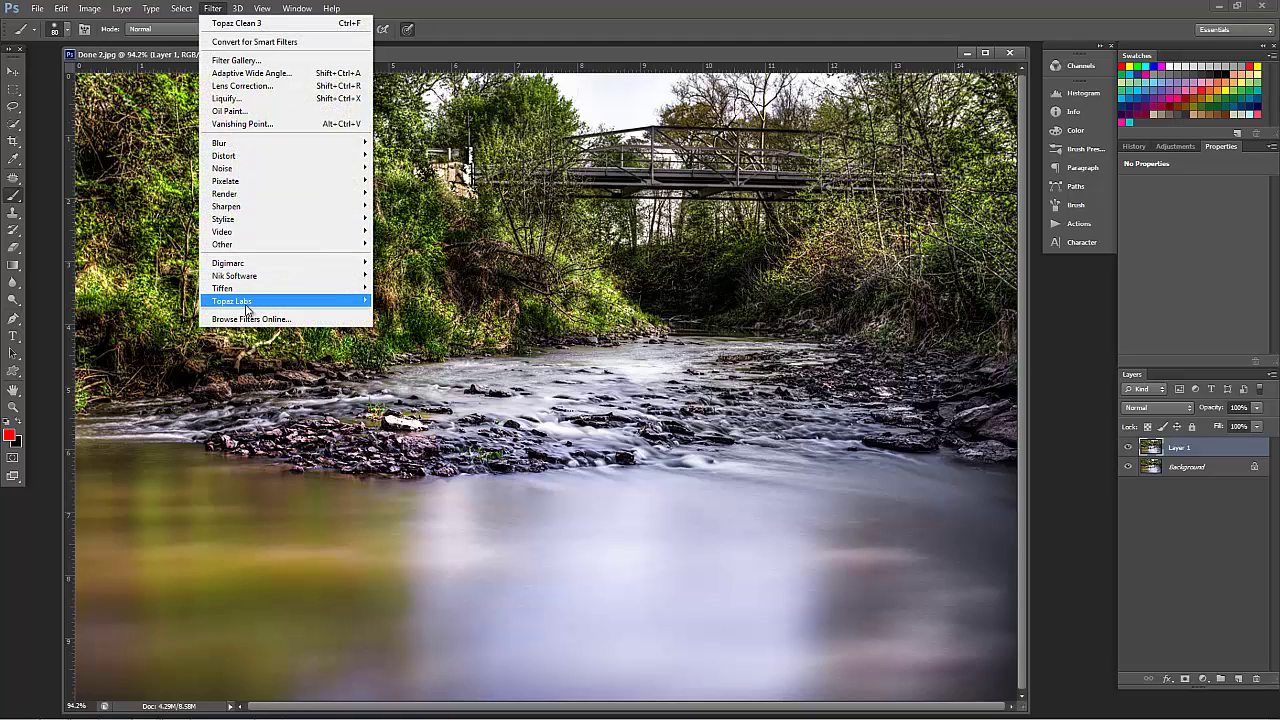
{"action": "mouse_move", "coordinate": [245, 304]}
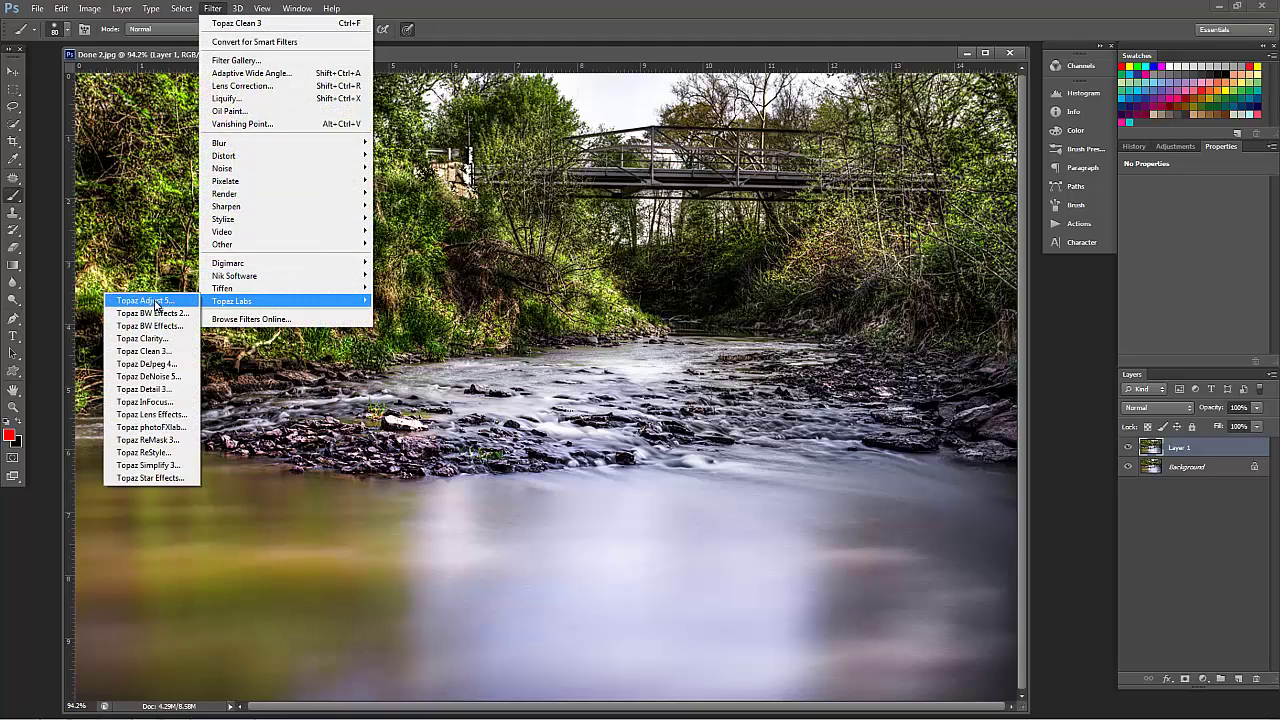
{"action": "left_click", "coordinate": [145, 351]}
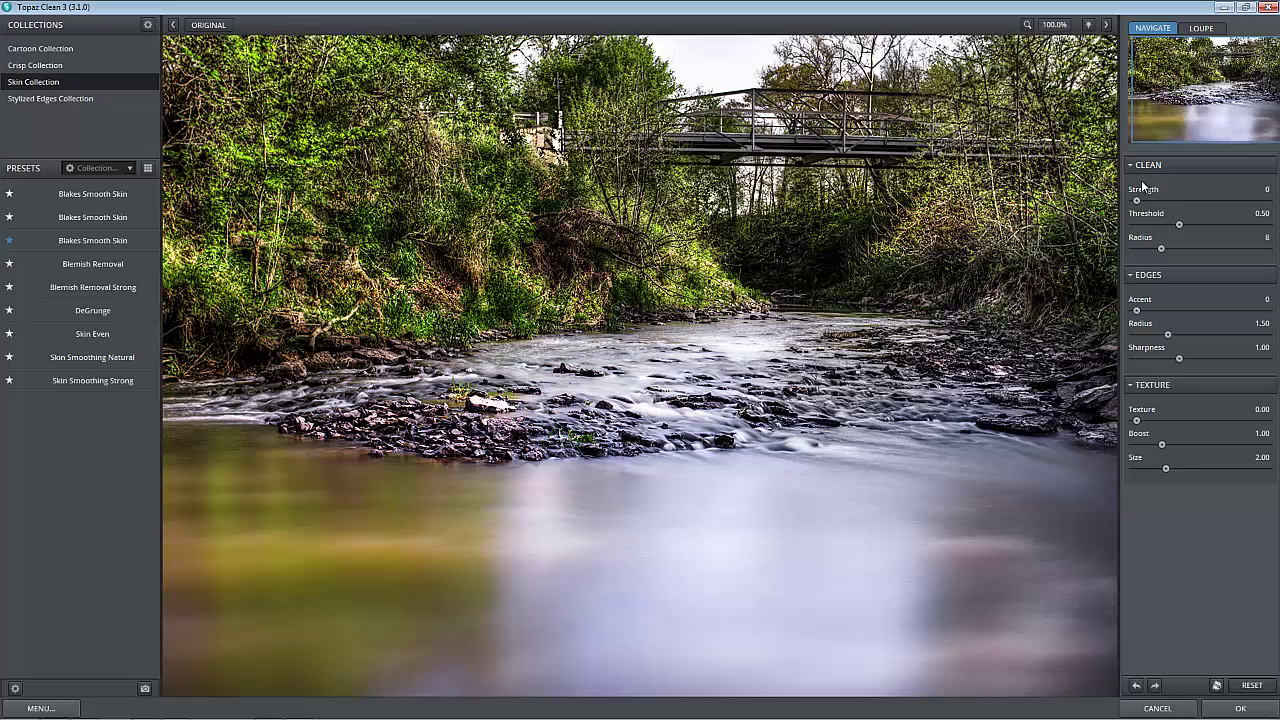
Set the Clean Strength to 8, compare with the original image, and raise the Clean Radius to 15.
{"action": "left_click_drag", "start_coordinate": [1137, 201], "coordinate": [1270, 203]}
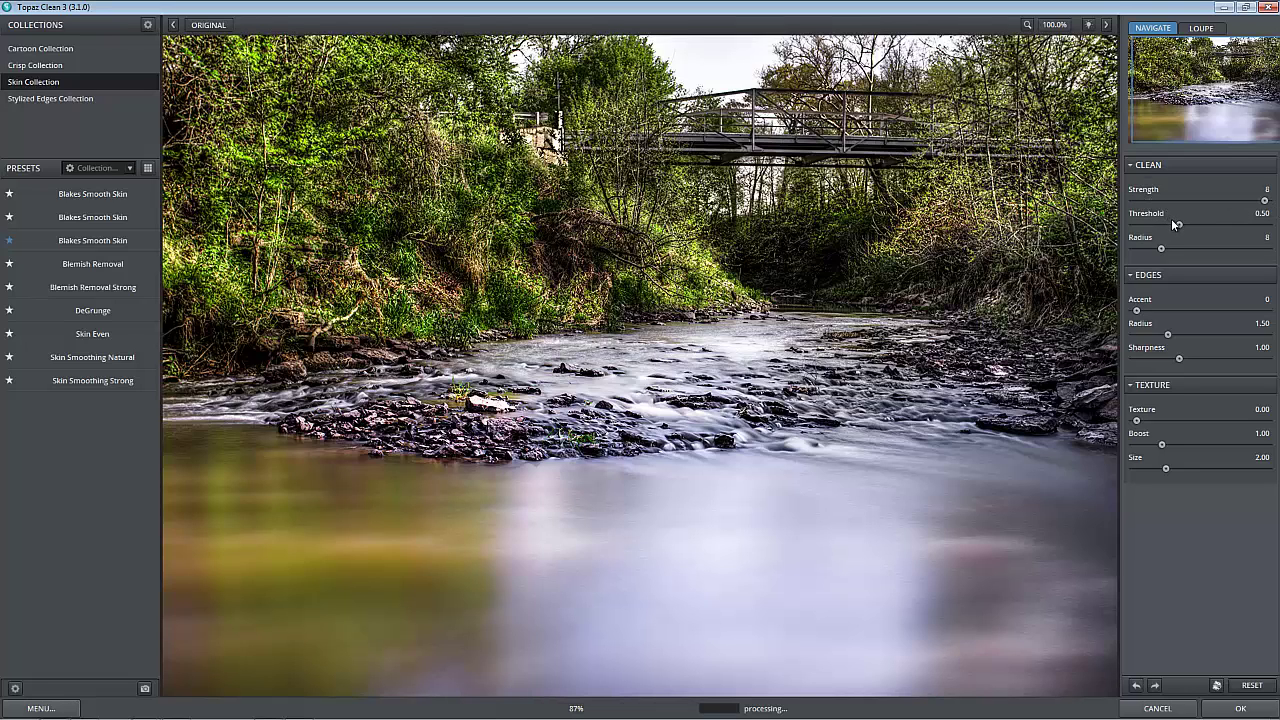
{"action": "left_click", "coordinate": [878, 281]}
{"action": "left_click", "coordinate": [882, 284]}
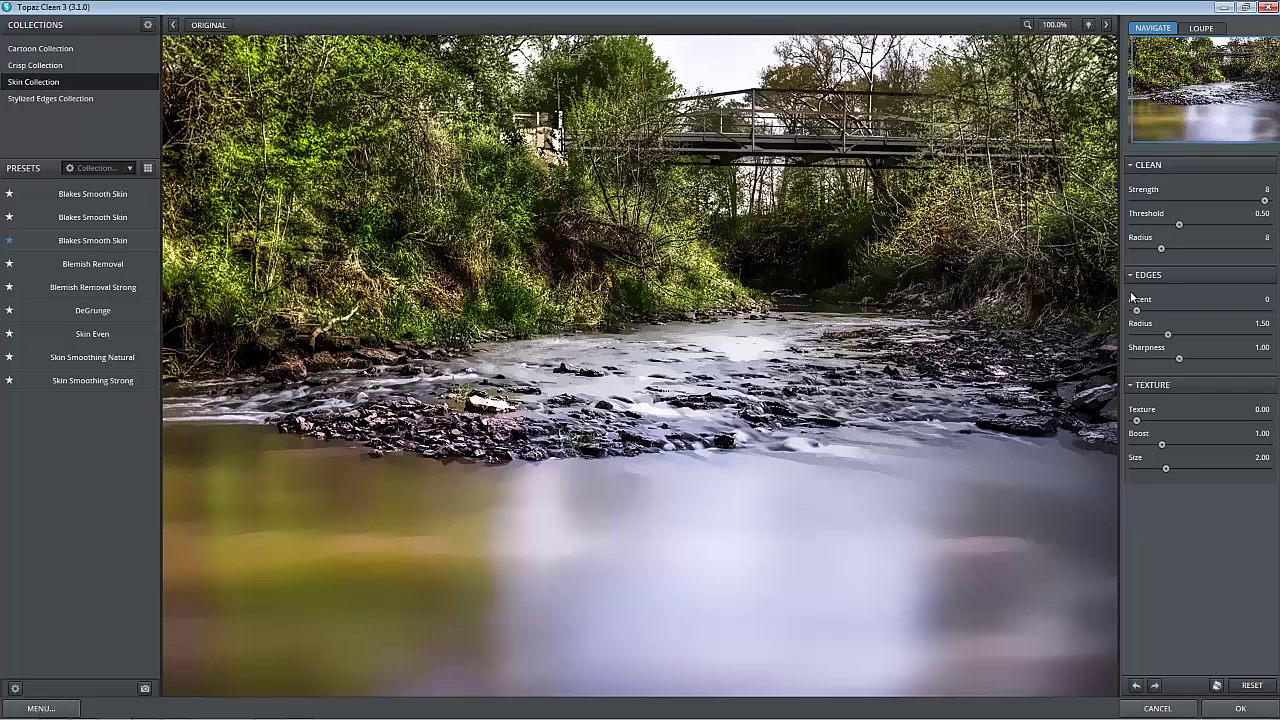
{"action": "left_click_drag", "start_coordinate": [1194, 249], "coordinate": [1208, 248]}
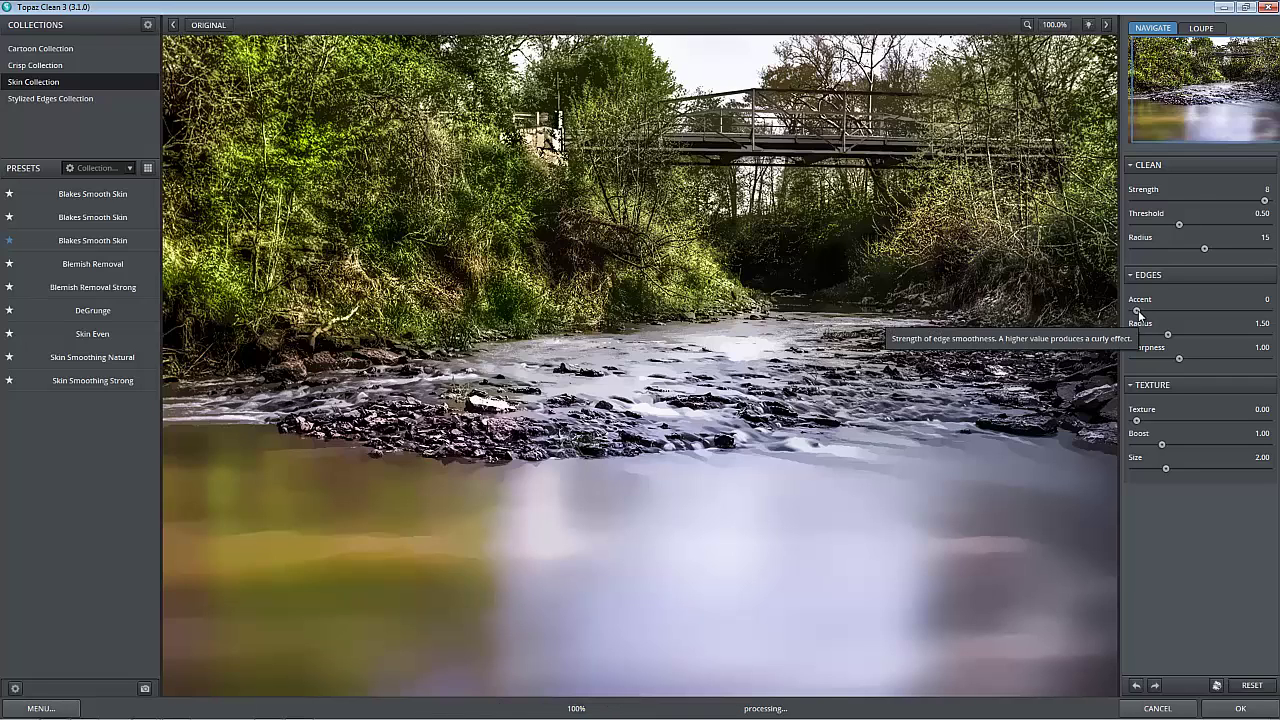
Set the Edges Accent to 2, Radius to 2.35 and Sharpness to 0.00, and raise Texture to 0.41.
{"action": "left_click", "coordinate": [1257, 312]}
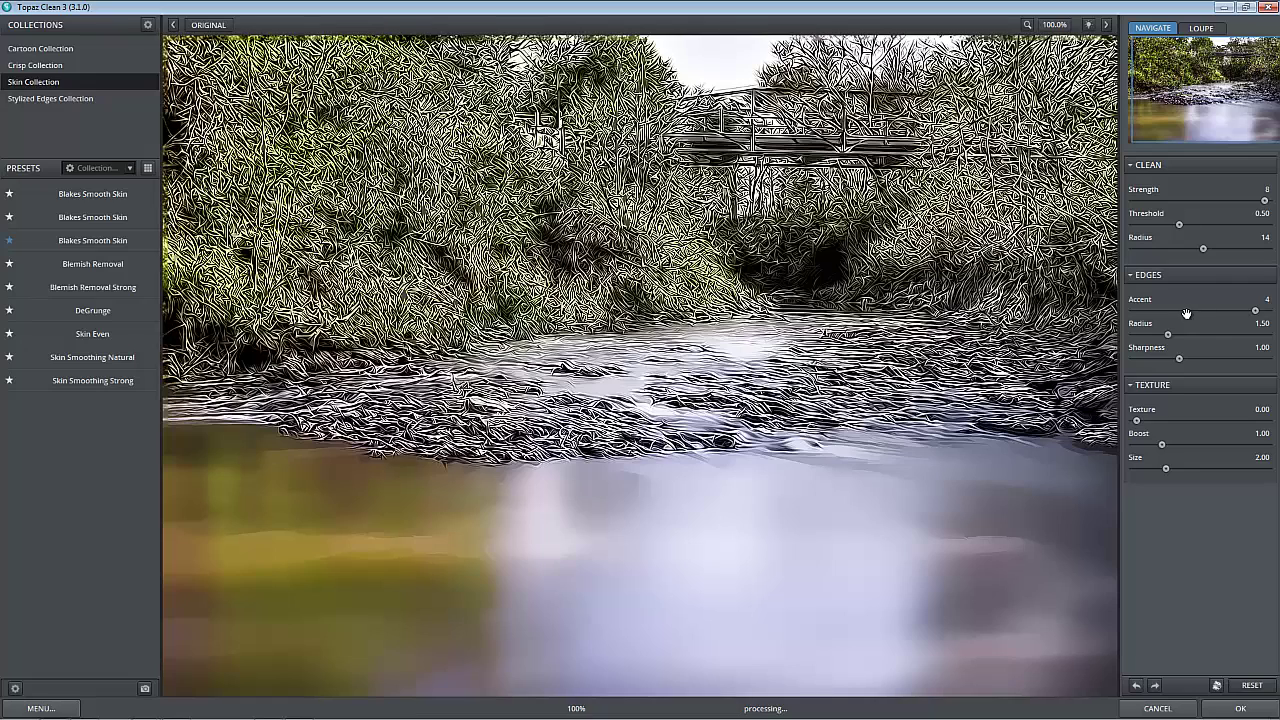
{"action": "left_click", "coordinate": [1187, 311]}
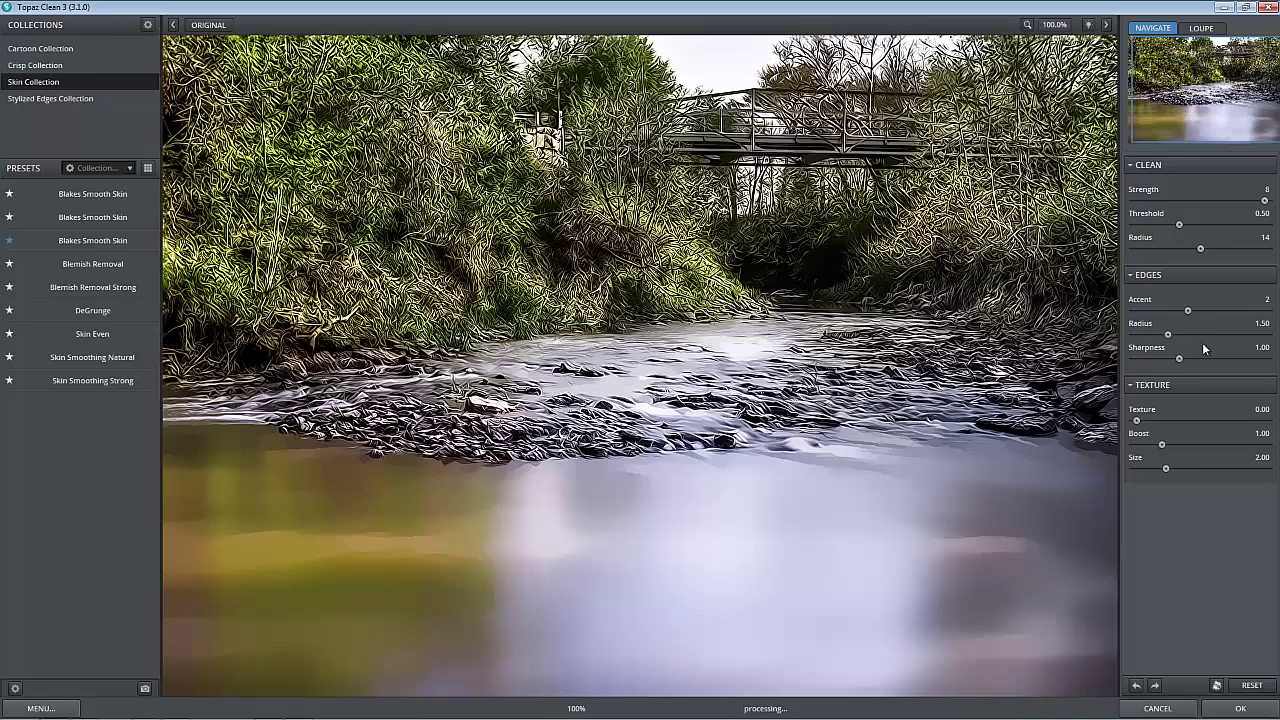
{"action": "left_click", "coordinate": [1206, 336]}
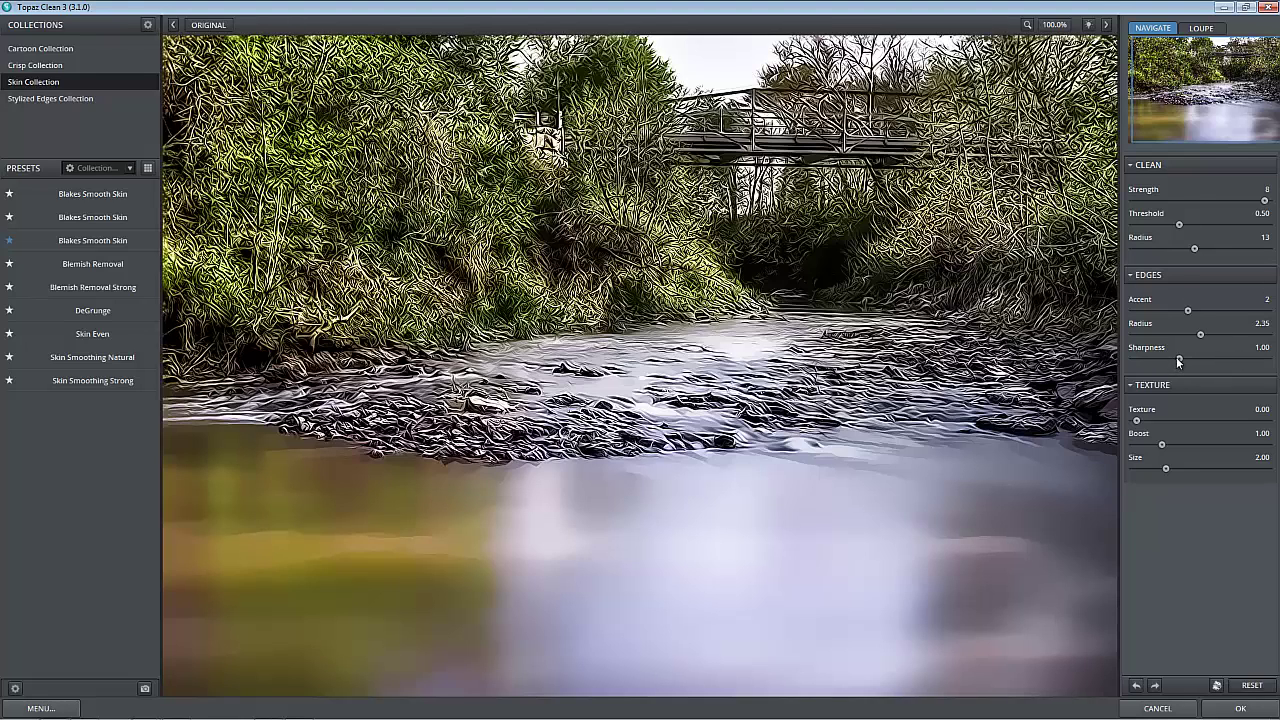
{"action": "left_click_drag", "start_coordinate": [1178, 358], "coordinate": [1108, 359]}
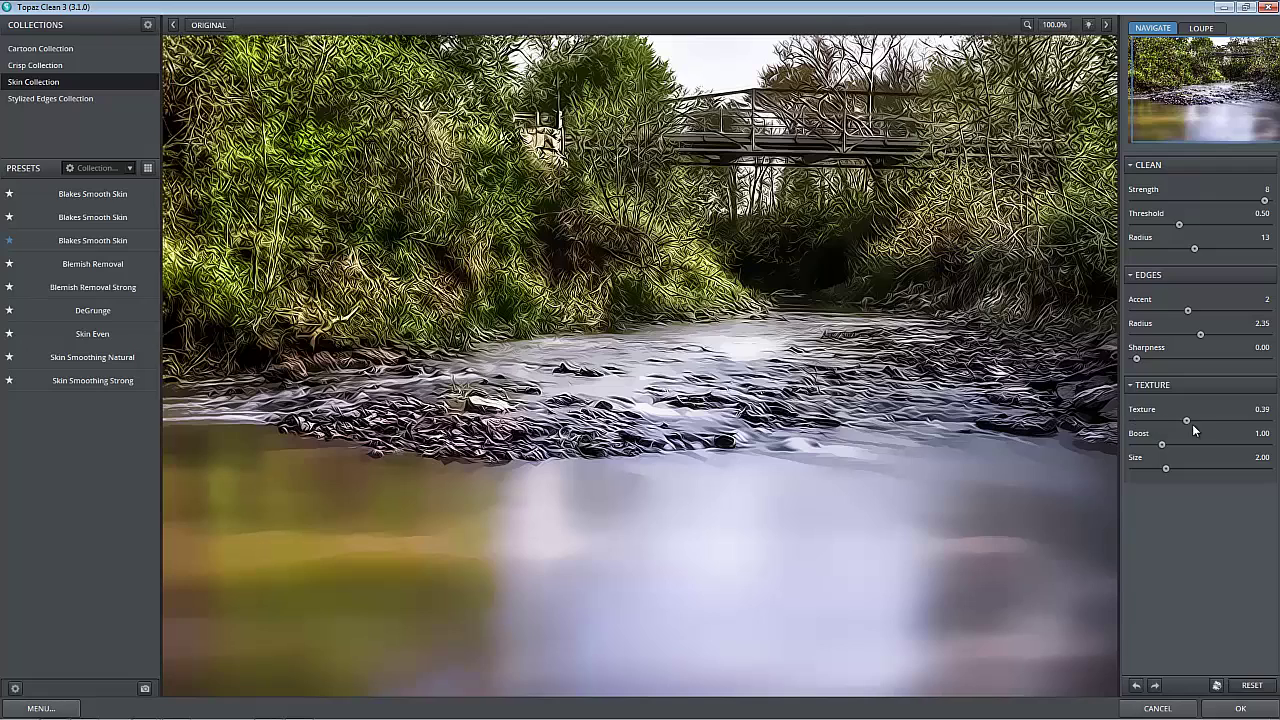
{"action": "left_click", "coordinate": [1192, 424]}
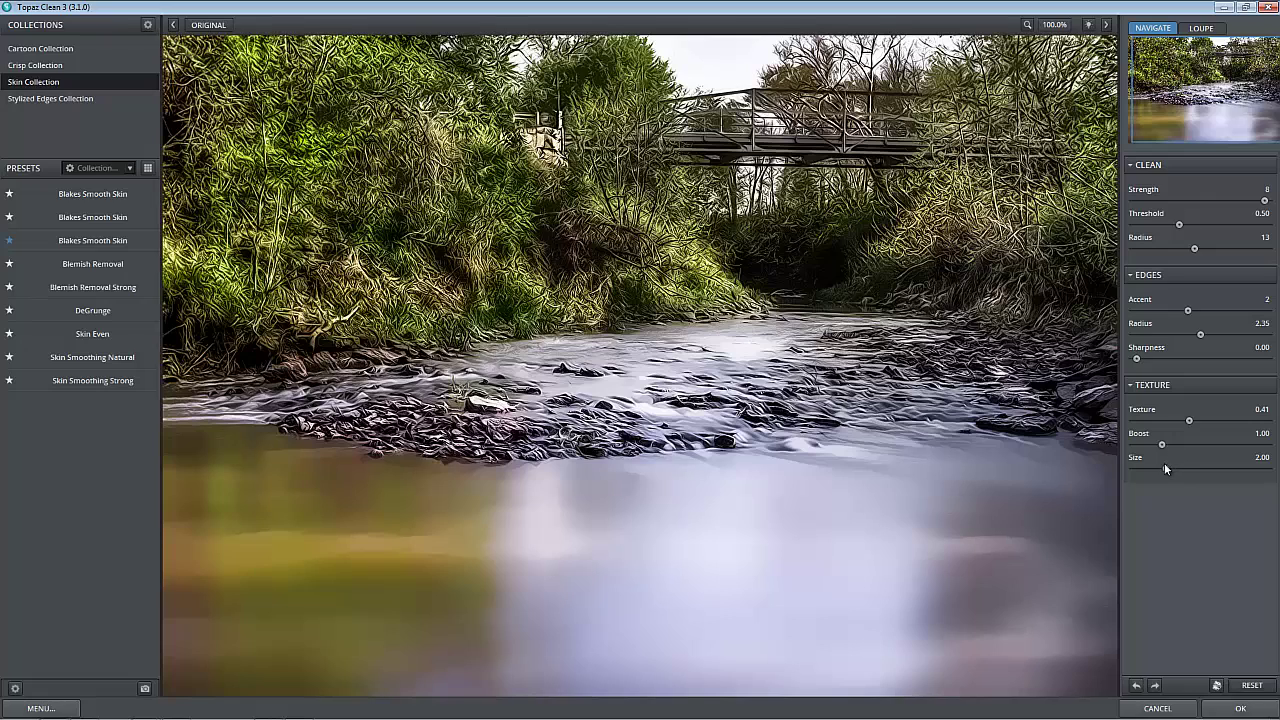
Set the Texture Size to 2.86 and apply the Clean filter to the river photo's layer copy.
{"action": "left_click_drag", "start_coordinate": [1181, 469], "coordinate": [1187, 468]}
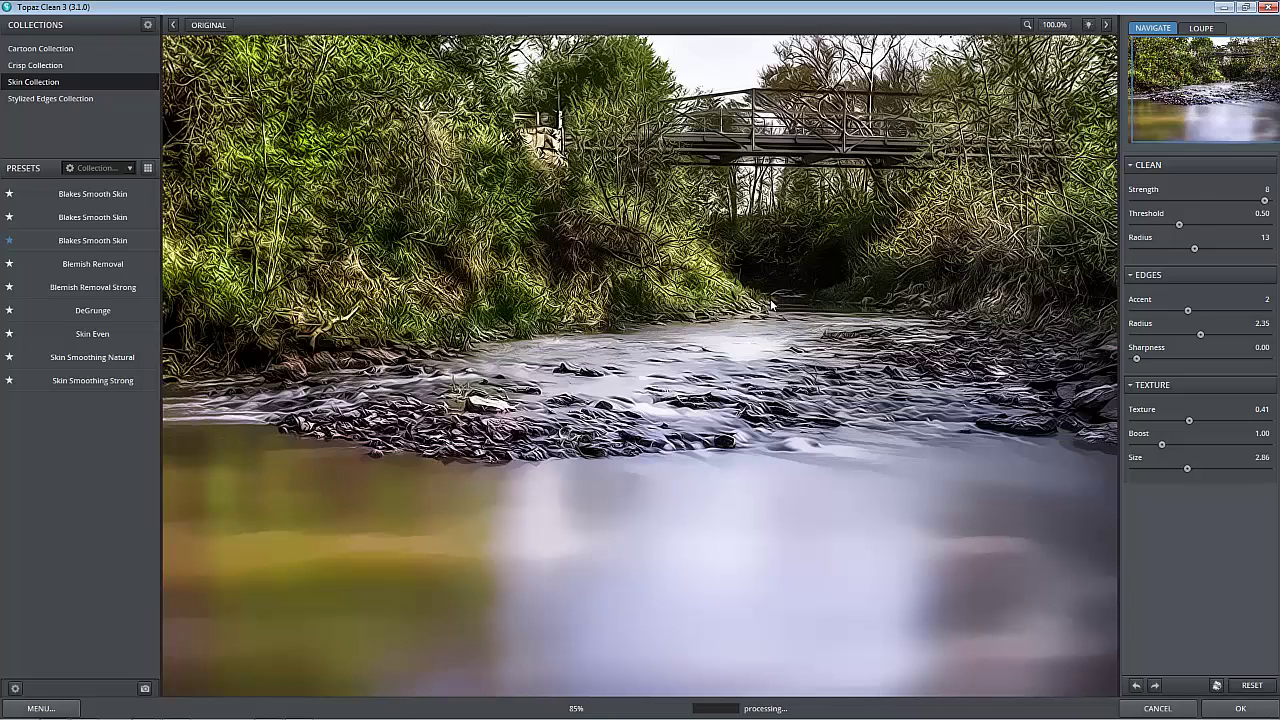
{"action": "left_click", "coordinate": [1217, 711]}
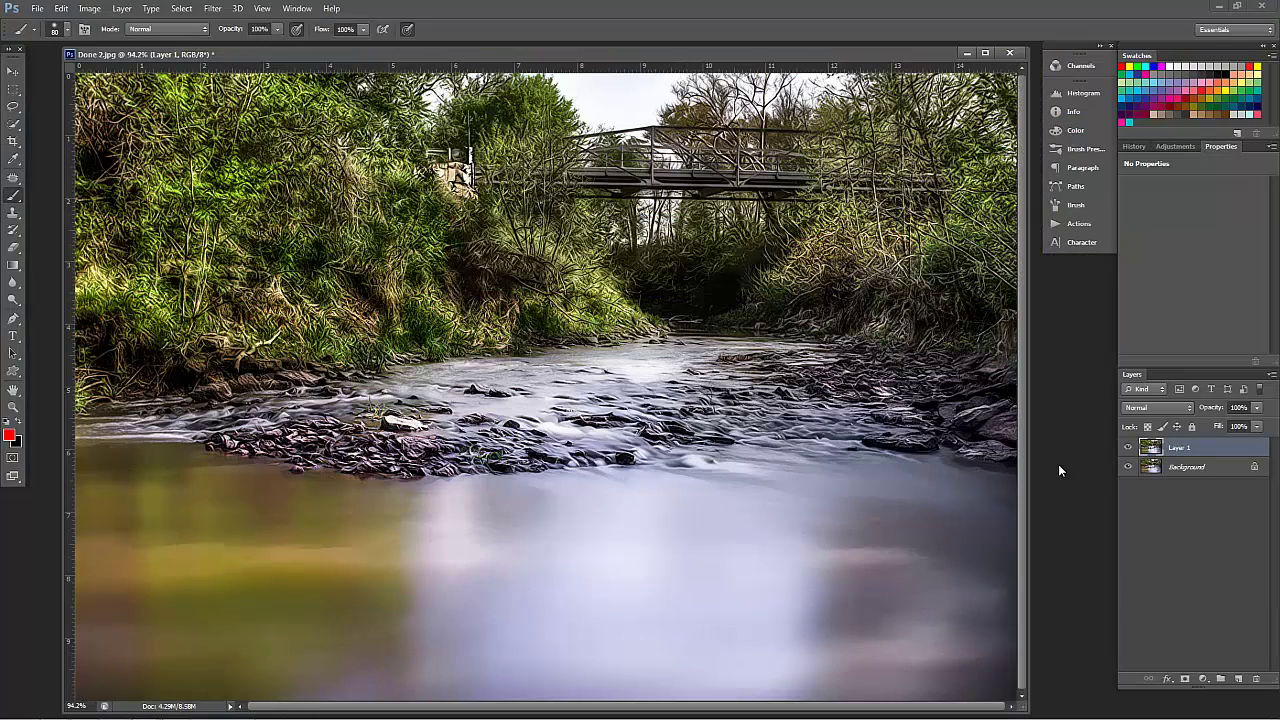
Hide the filtered Layer 1 and select the Midtones of the Background layer with Color Range.
{"action": "left_click", "coordinate": [1129, 447]}
{"action": "left_click", "coordinate": [1129, 447]}
{"action": "left_click", "coordinate": [1129, 447]}
{"action": "left_click", "coordinate": [1152, 467]}
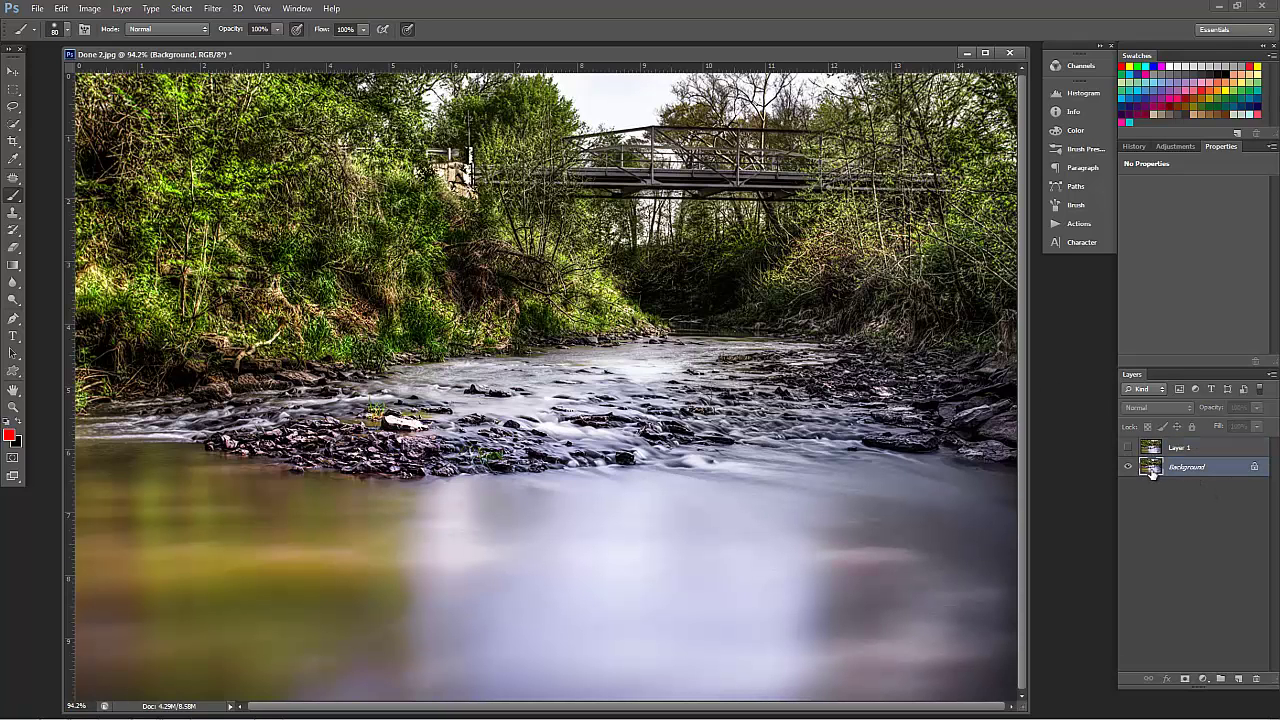
{"action": "left_click", "coordinate": [181, 8]}
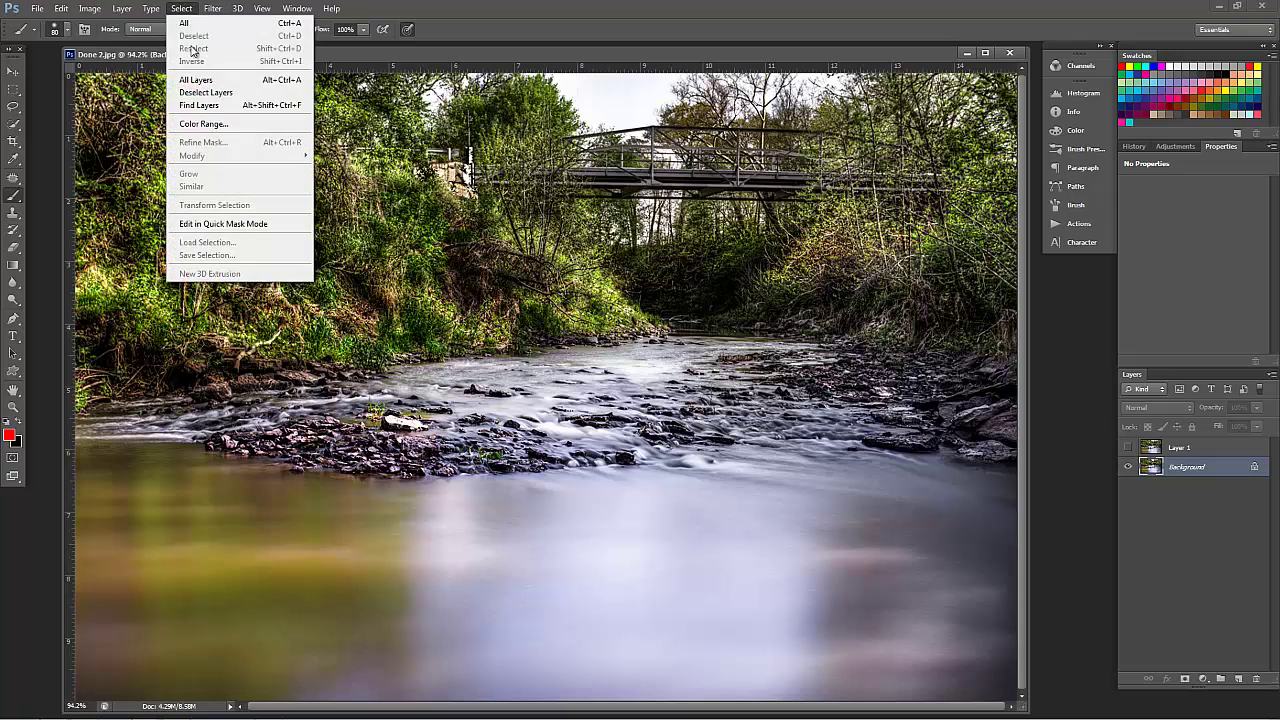
{"action": "left_click", "coordinate": [203, 123]}
{"action": "left_click", "coordinate": [540, 164]}
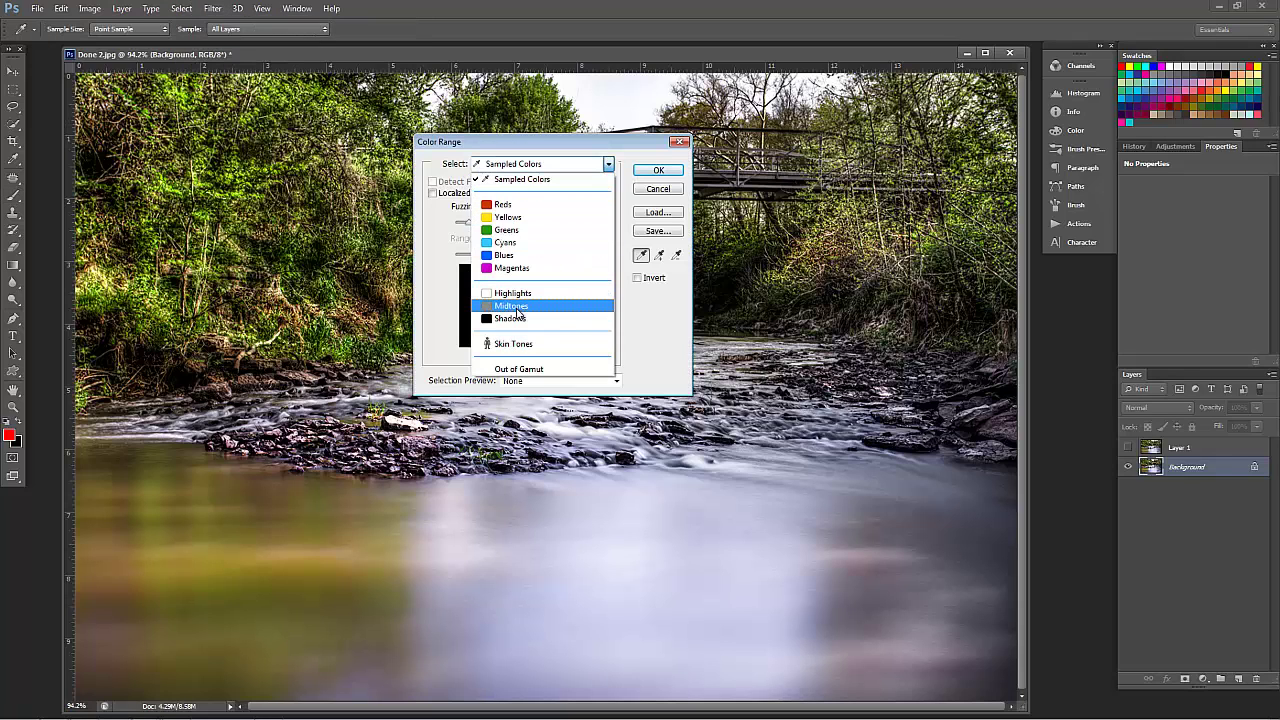
{"action": "left_click", "coordinate": [512, 293]}
{"action": "left_click", "coordinate": [658, 170]}
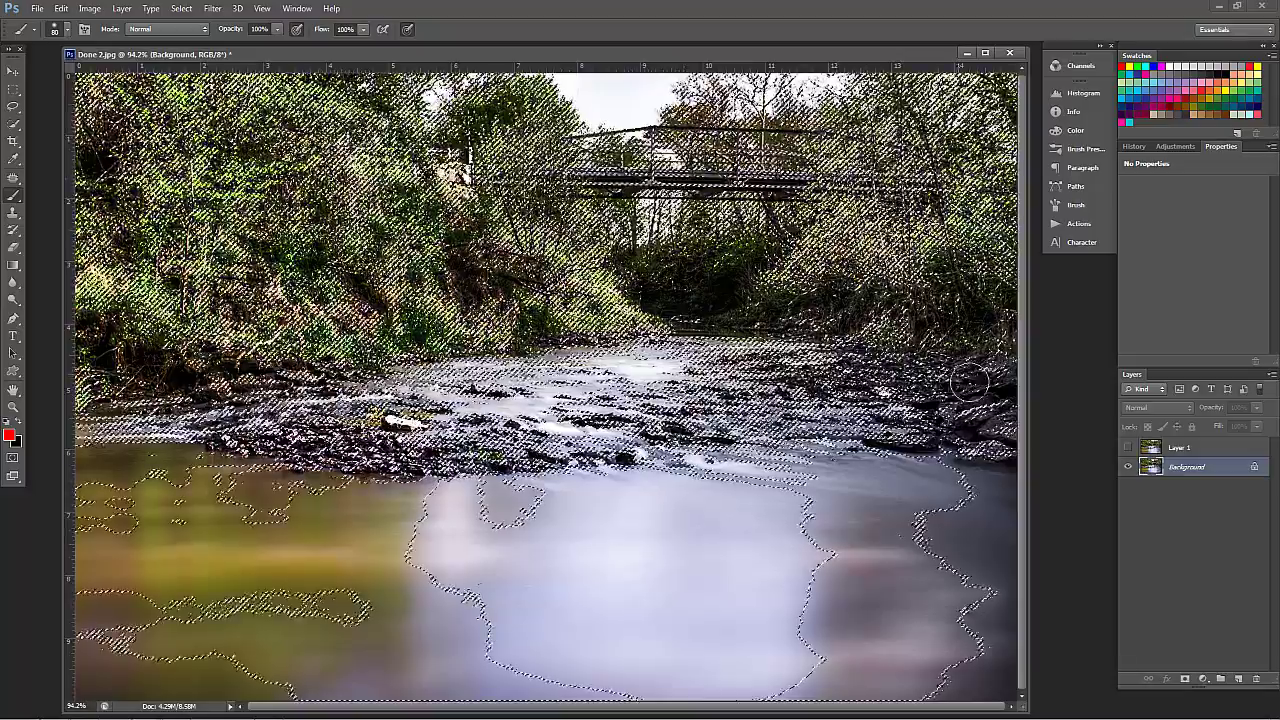
Make Layer 1 active and visible, and add a layer mask to it from the midtones selection.
{"action": "left_click", "coordinate": [1165, 447]}
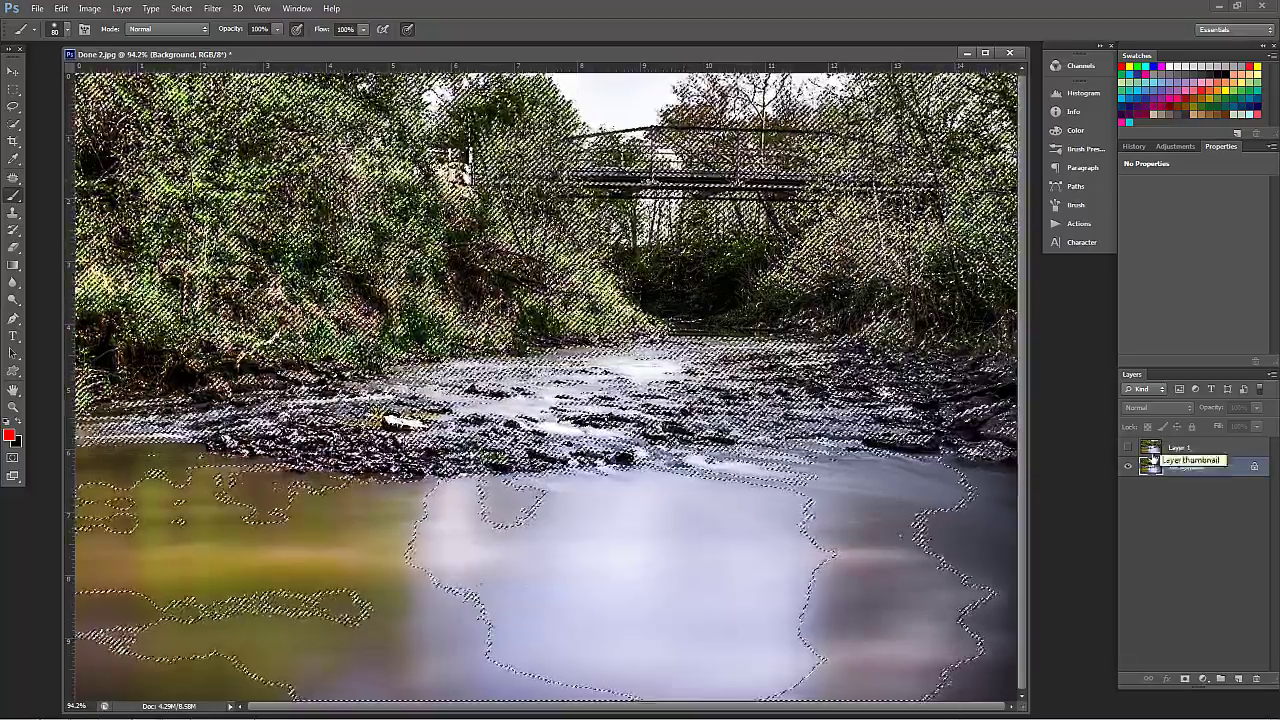
{"action": "left_click", "coordinate": [1129, 446]}
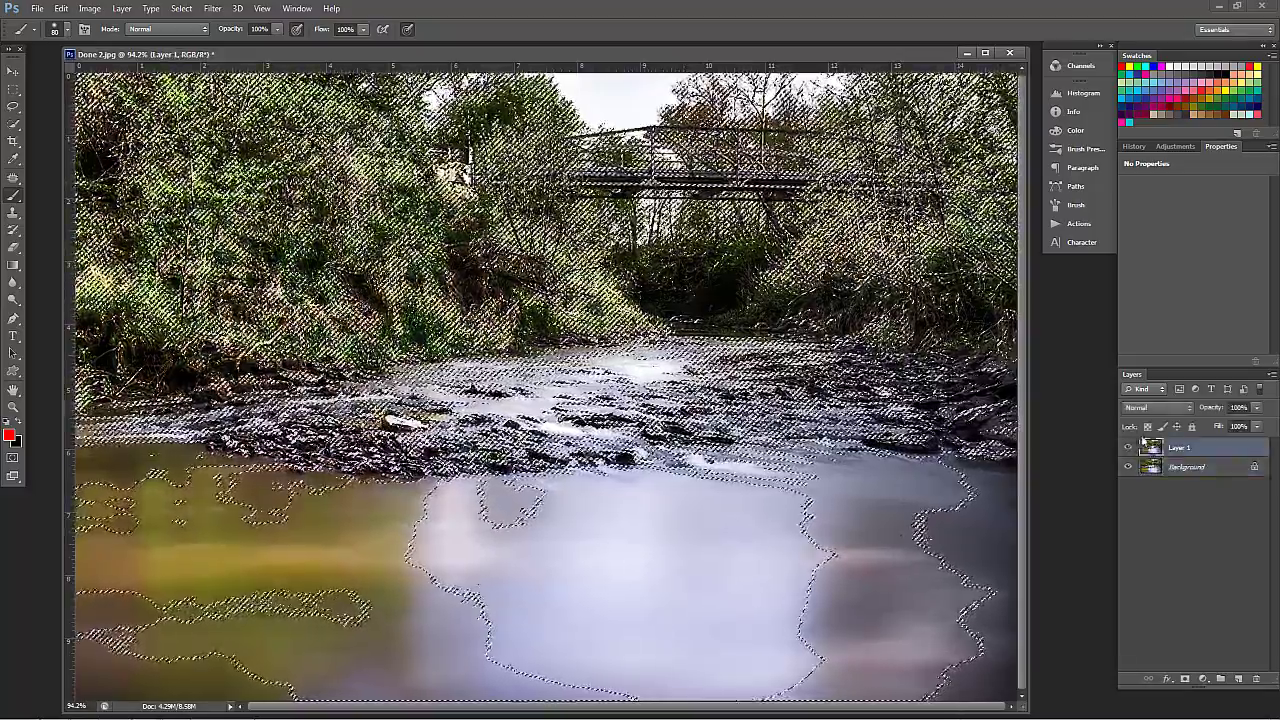
{"action": "left_click", "coordinate": [1186, 679]}
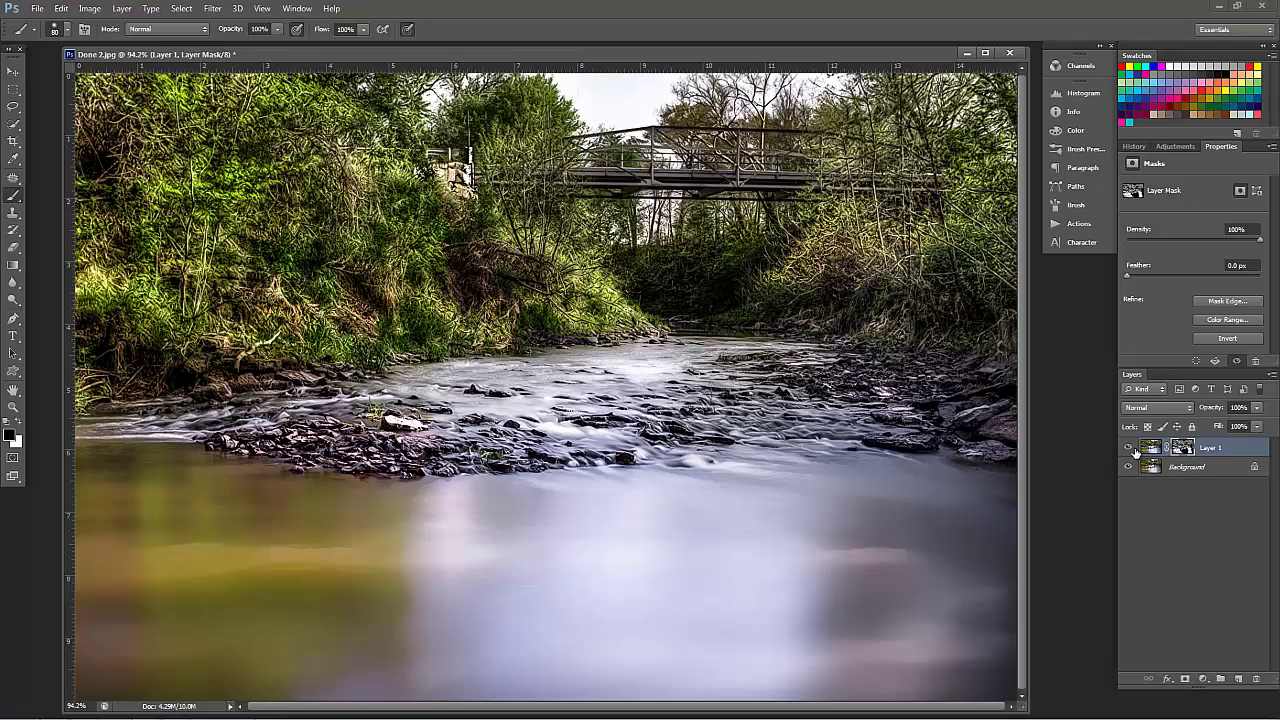
Compare the photo with and without masked Layer 1, examine the riverbank foliage up close, and fit the image back on screen.
{"action": "left_click", "coordinate": [1127, 450]}
{"action": "left_click", "coordinate": [1127, 450]}
{"action": "left_click_drag", "start_coordinate": [362, 283], "coordinate": [652, 362]}
{"action": "scroll", "coordinate": [865, 390], "scroll_direction": "up", "scroll_amount": 5}
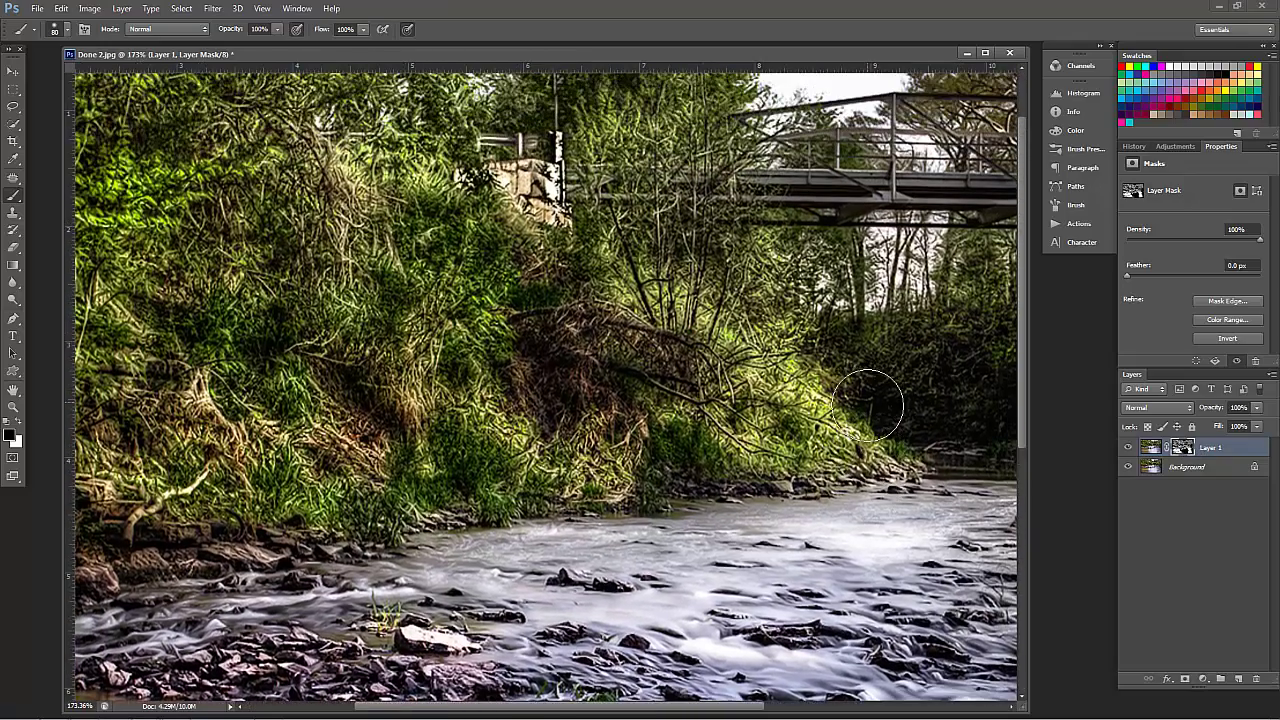
{"action": "scroll", "coordinate": [868, 407], "scroll_direction": "up", "scroll_amount": 1}
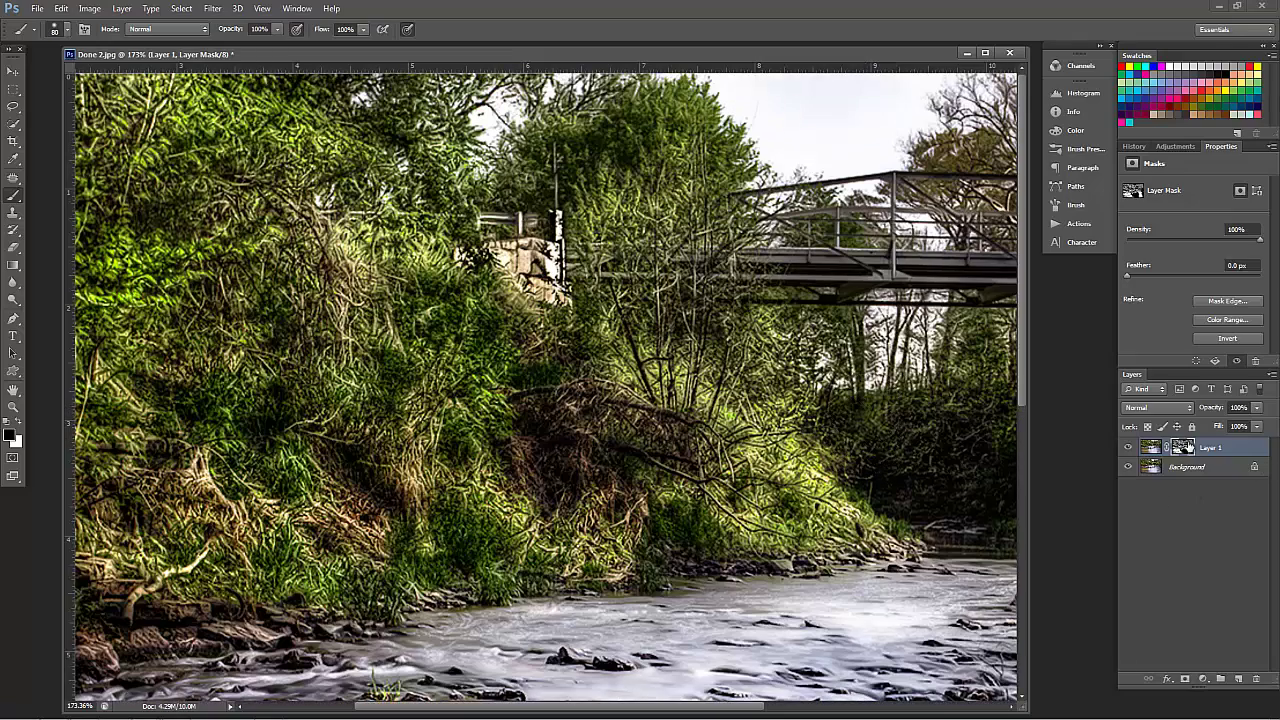
{"action": "right_click", "coordinate": [692, 374]}
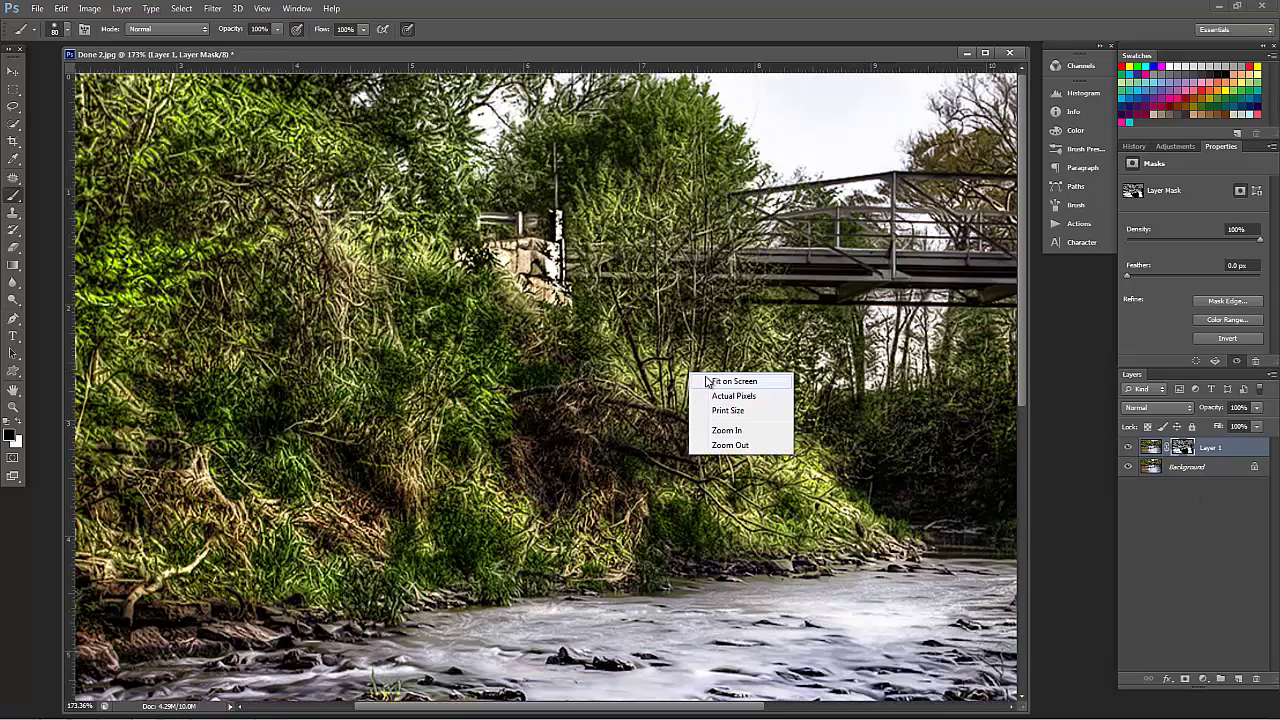
{"action": "left_click", "coordinate": [735, 381]}
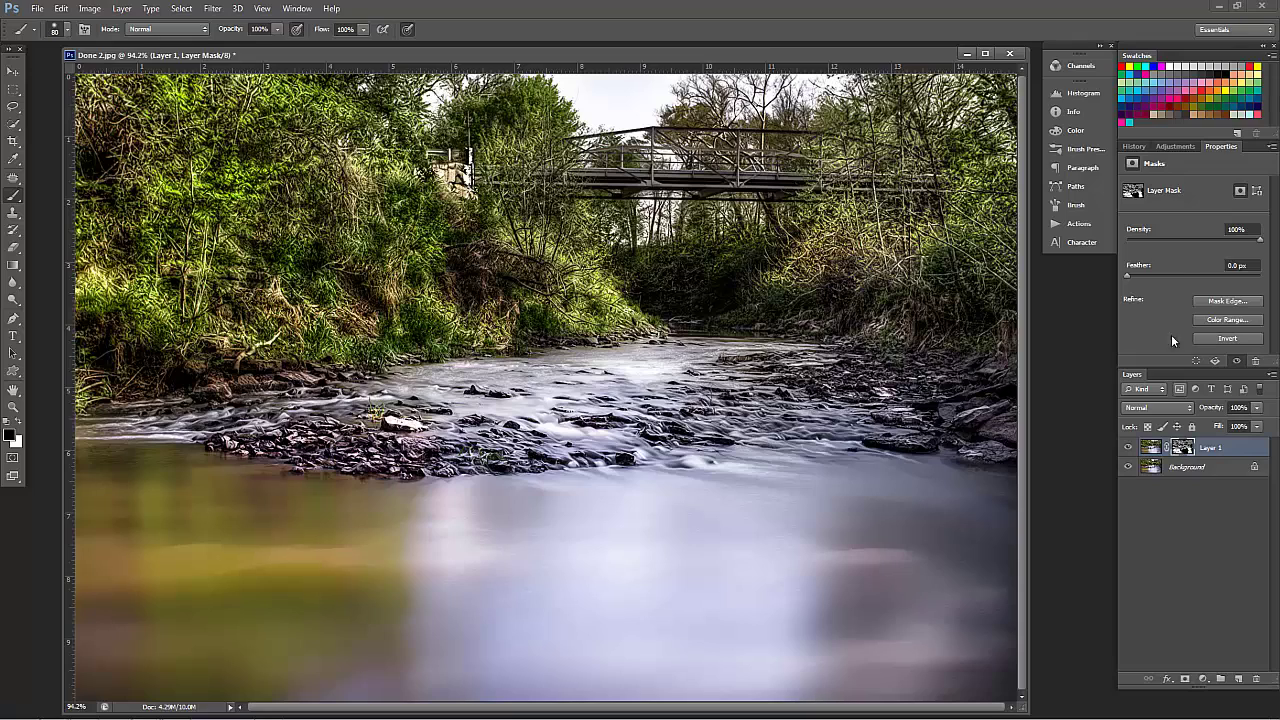
Try the layer mask's Density at 34%, then restore it to 100% while viewing the mask on its own.
{"action": "left_click_drag", "start_coordinate": [1260, 241], "coordinate": [1172, 241]}
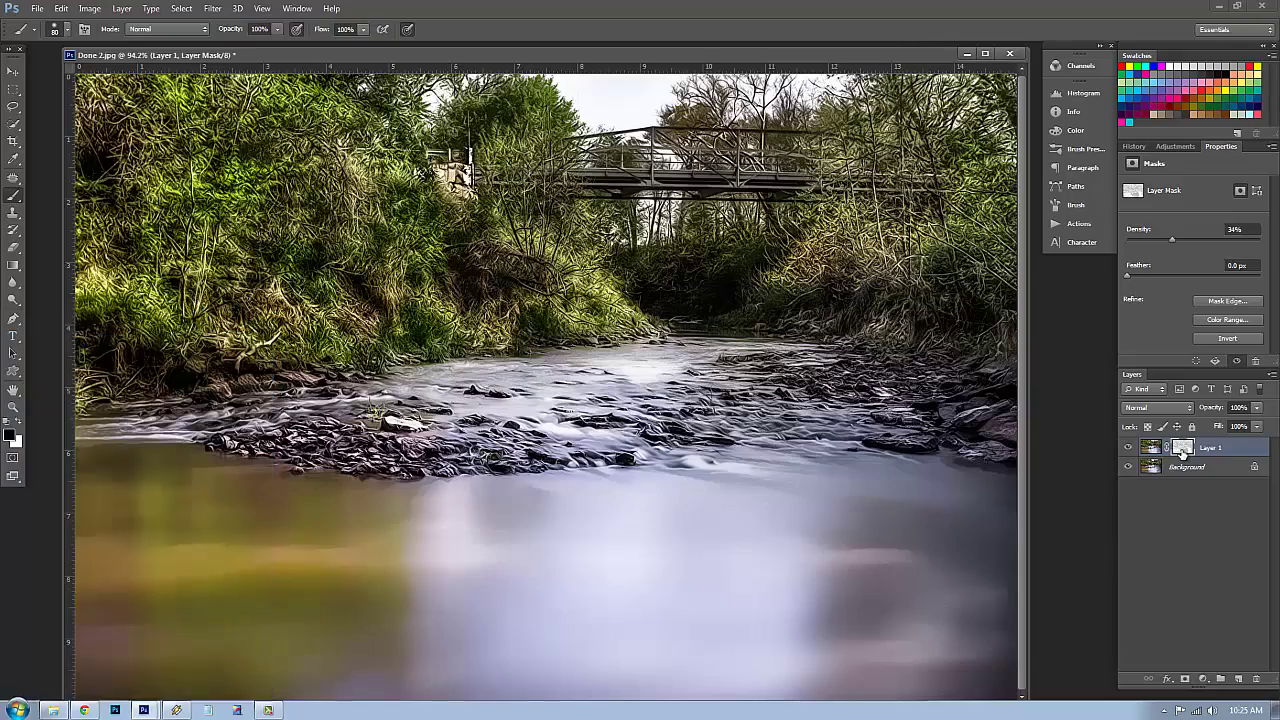
{"action": "left_click", "coordinate": [1182, 450], "text": "alt"}
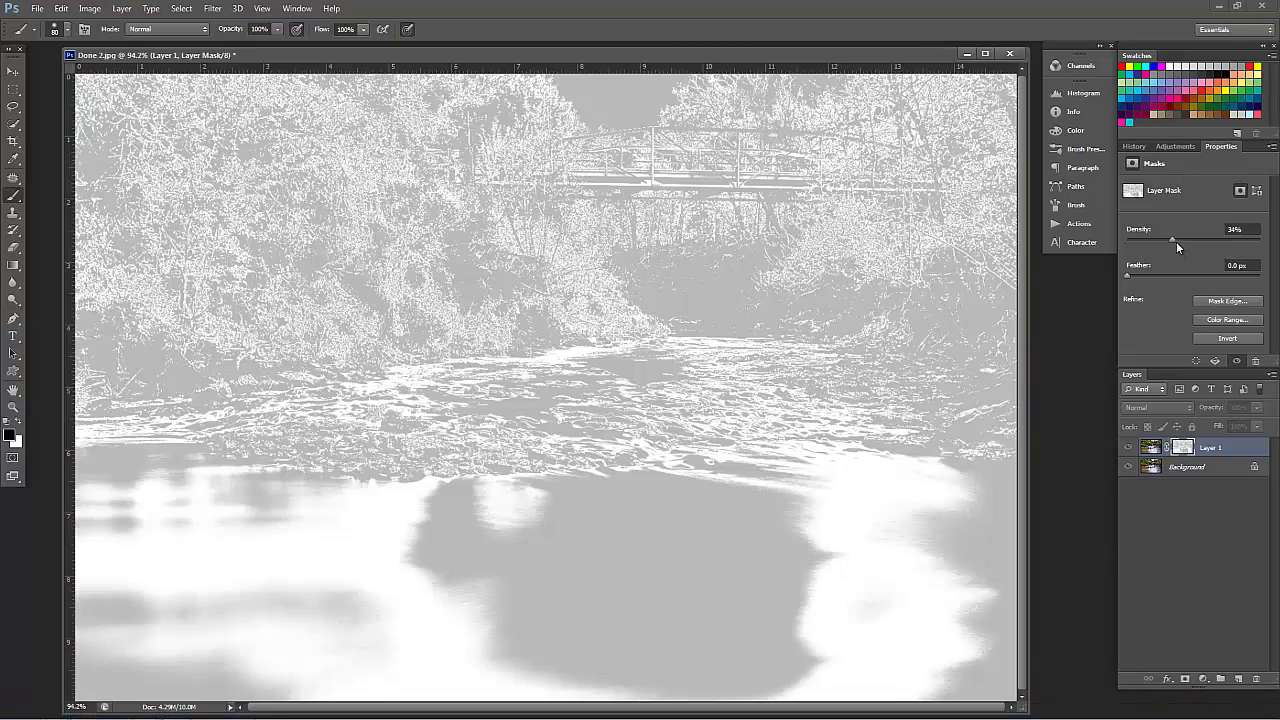
{"action": "left_click_drag", "start_coordinate": [1174, 241], "coordinate": [1273, 247]}
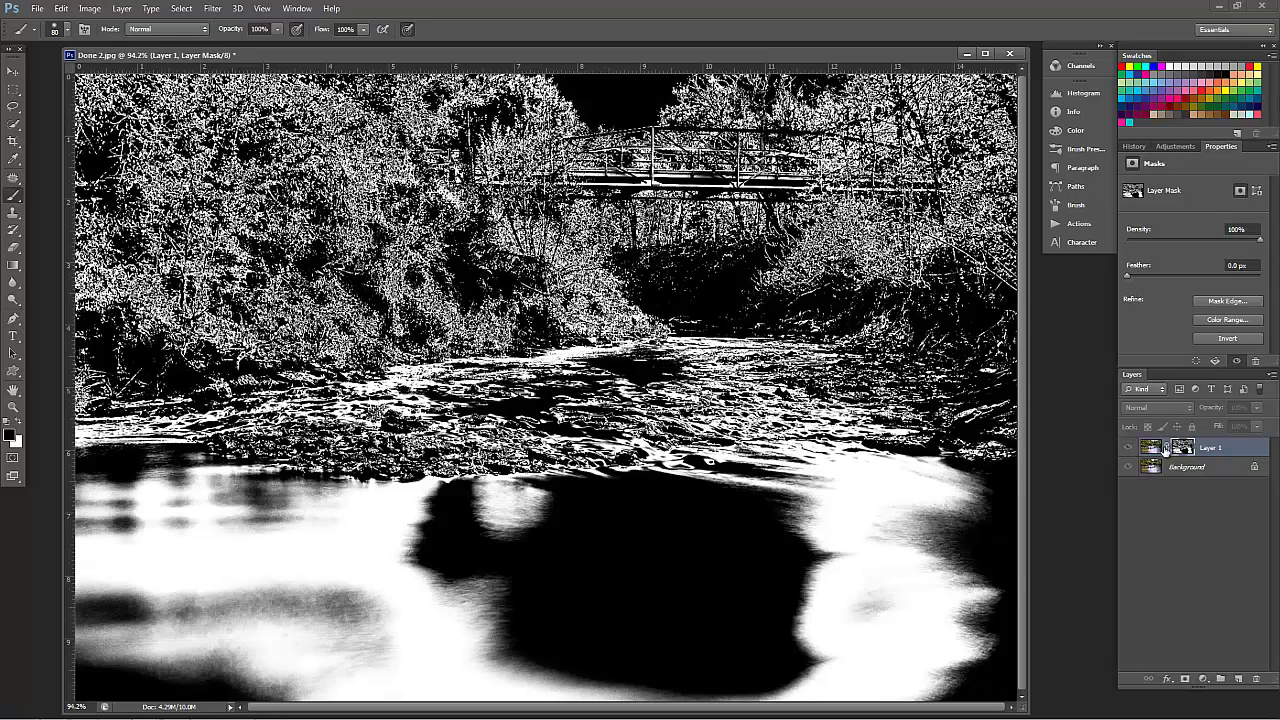
{"action": "left_click", "coordinate": [1185, 451], "text": "alt"}
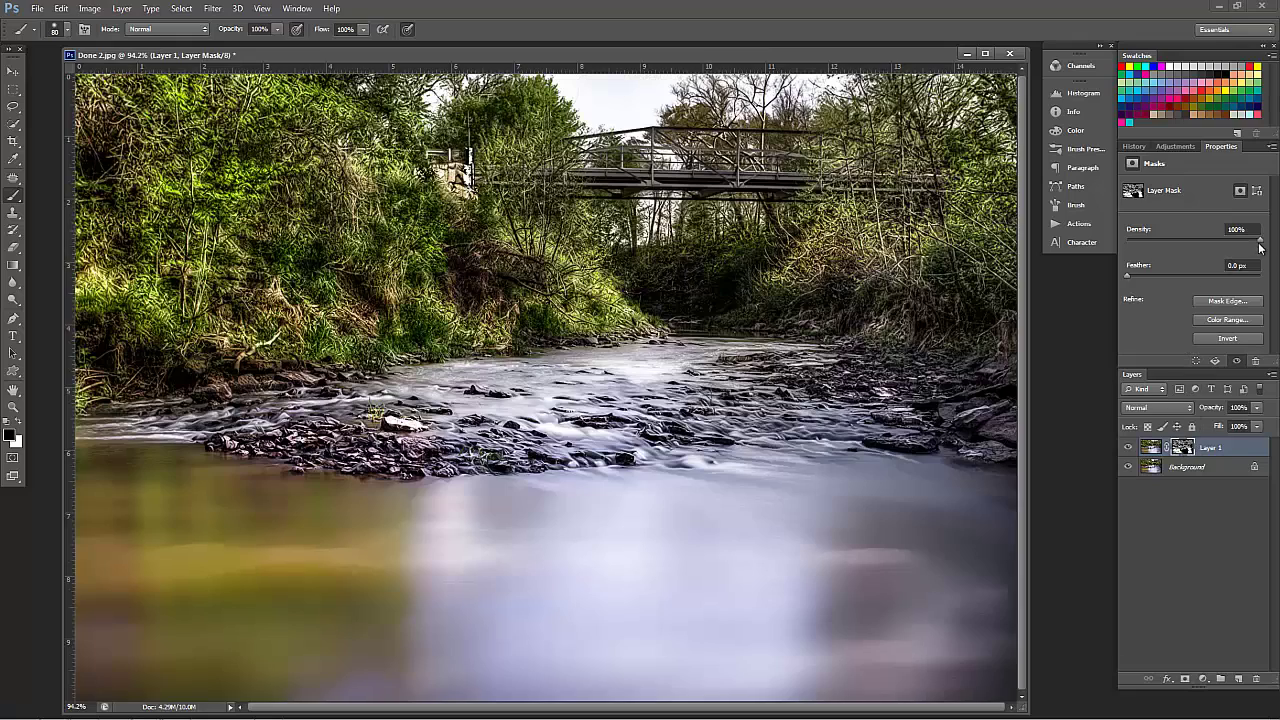
Set the layer mask's Density to 51% and compare the photo with Layer 1 hidden and shown.
{"action": "left_click_drag", "start_coordinate": [1260, 242], "coordinate": [1214, 242]}
{"action": "left_click_drag", "start_coordinate": [1213, 242], "coordinate": [1195, 242]}
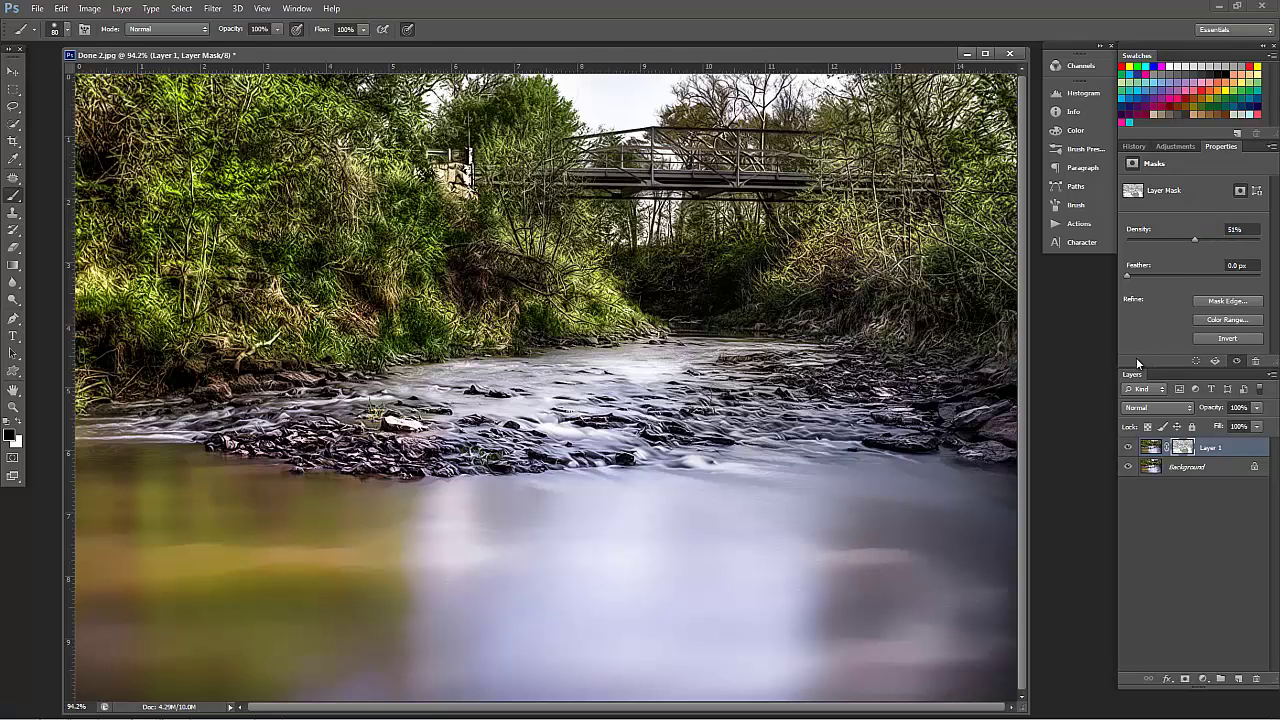
{"action": "left_click", "coordinate": [1128, 448]}
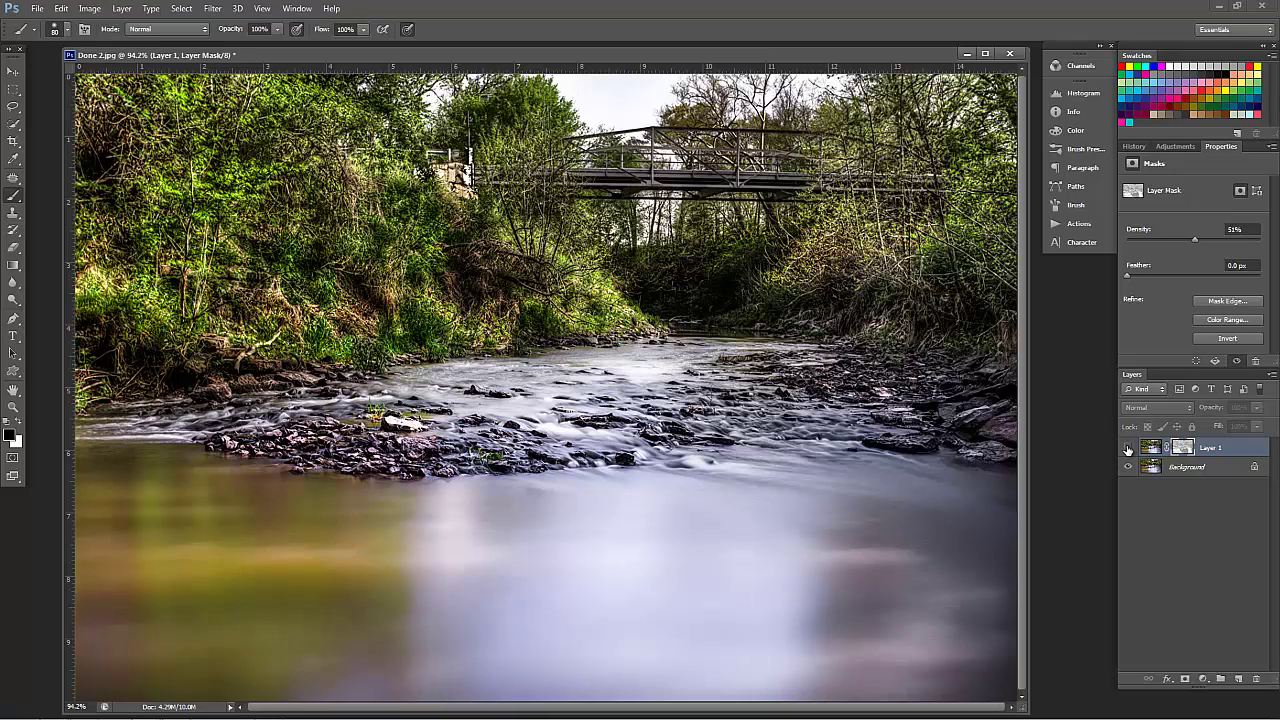
{"action": "left_click", "coordinate": [1128, 449]}
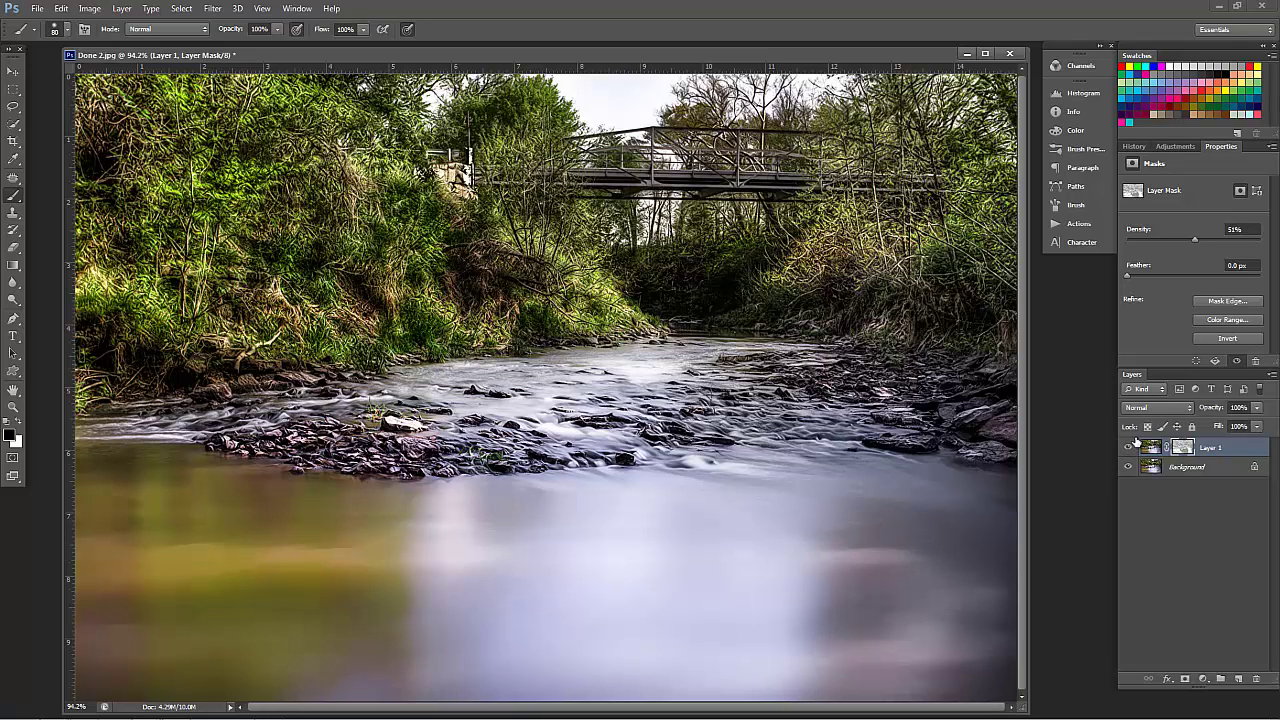